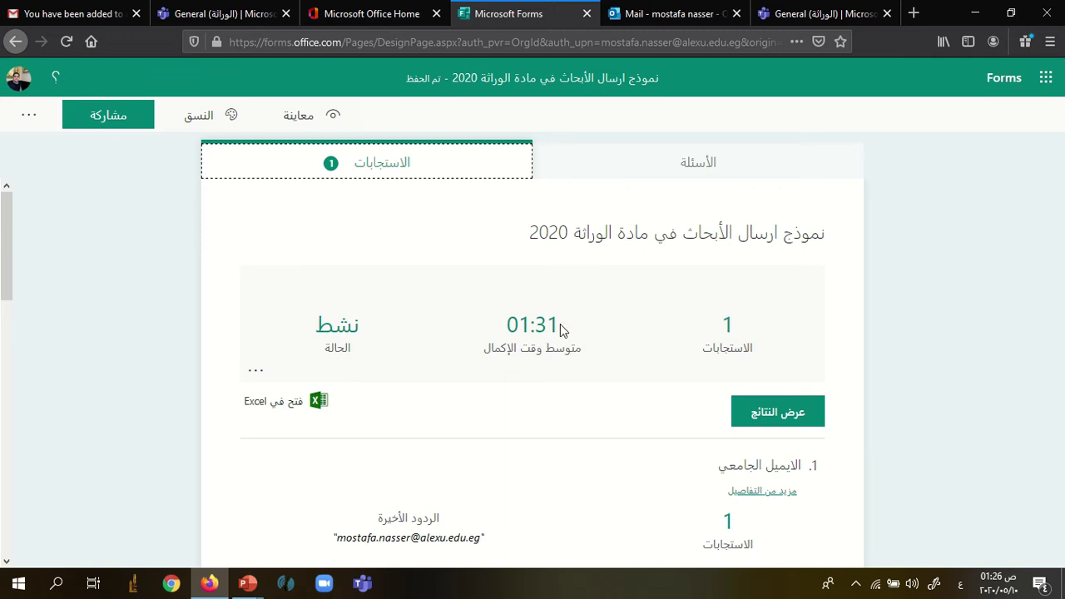
Step: Export the form's collected responses to an Excel workbook and open the file with Excel (default)
{"action": "scroll", "coordinate": [753, 430], "scroll_direction": "down", "scroll_amount": 3}
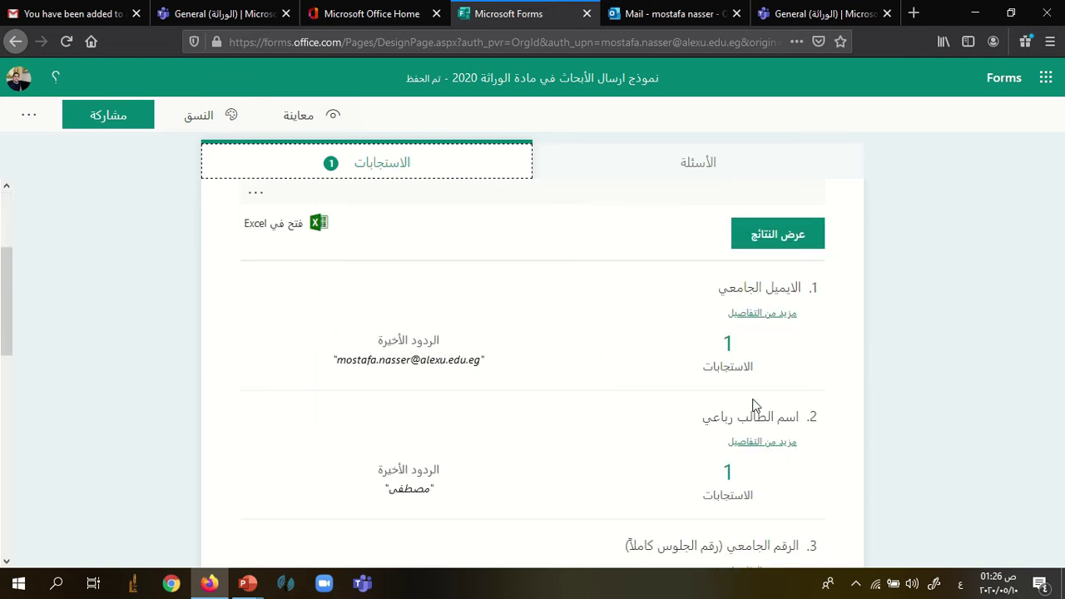
{"action": "scroll", "coordinate": [646, 375], "scroll_direction": "down", "scroll_amount": 5}
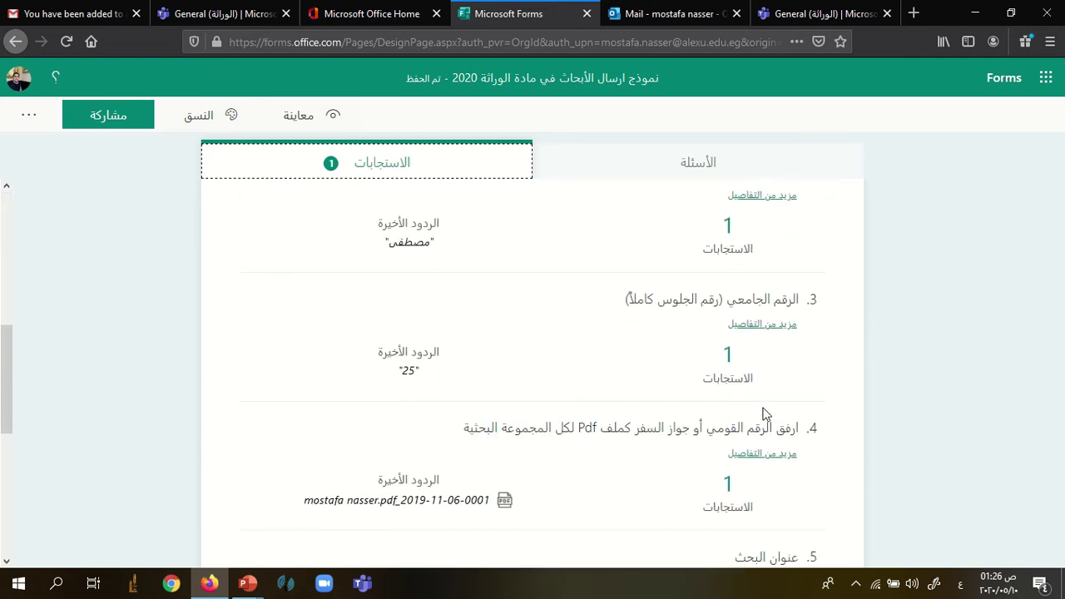
{"action": "scroll", "coordinate": [514, 505], "scroll_direction": "down", "scroll_amount": 4}
{"action": "scroll", "coordinate": [494, 504], "scroll_direction": "up", "scroll_amount": 9}
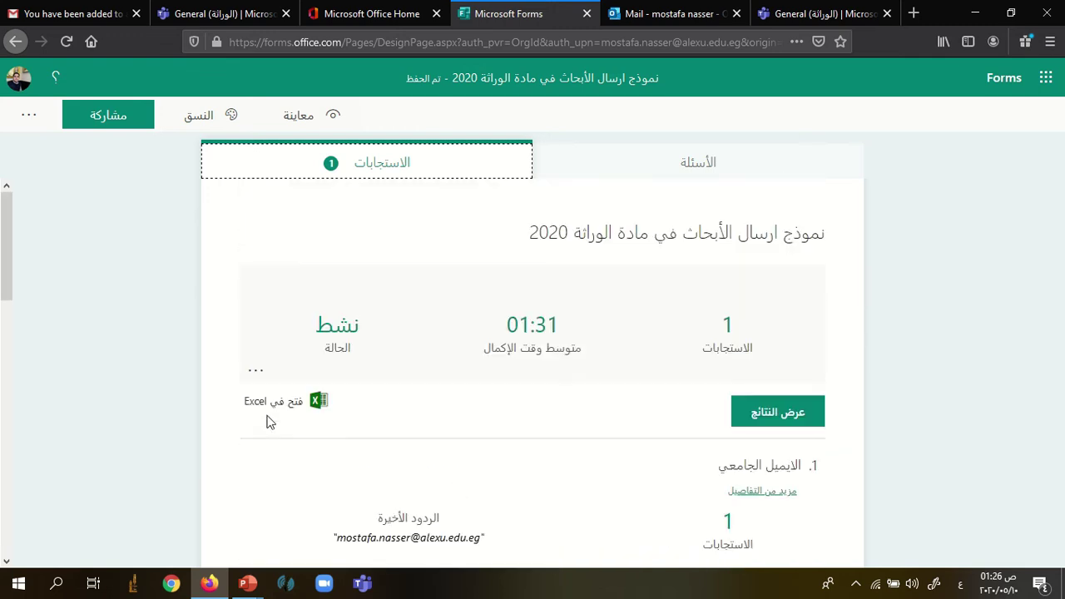
{"action": "left_click", "coordinate": [304, 404]}
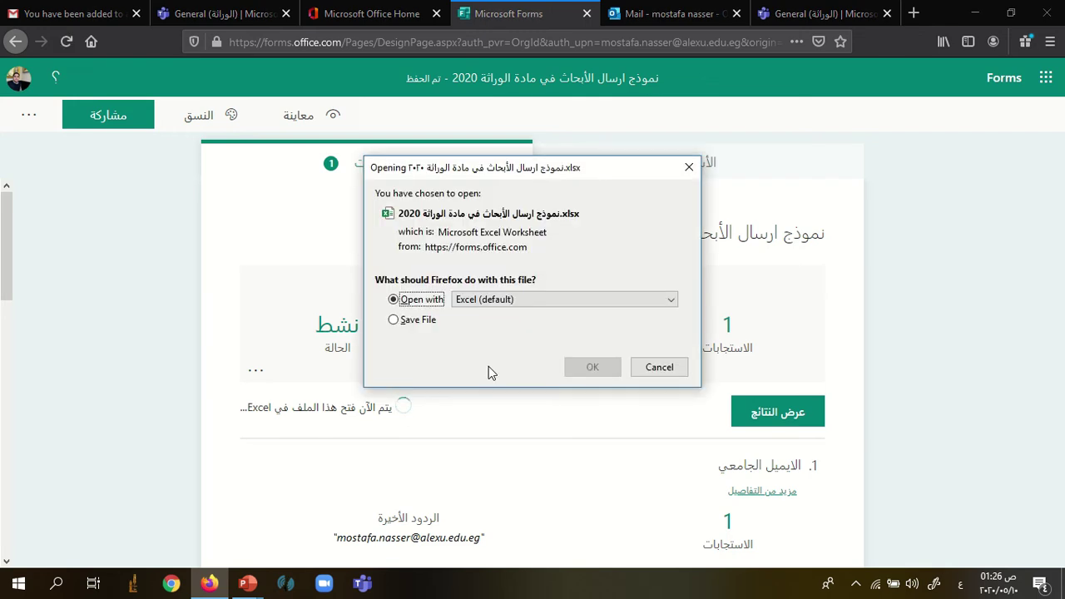
{"action": "left_click", "coordinate": [420, 320]}
{"action": "left_click", "coordinate": [420, 302]}
{"action": "left_click", "coordinate": [598, 371]}
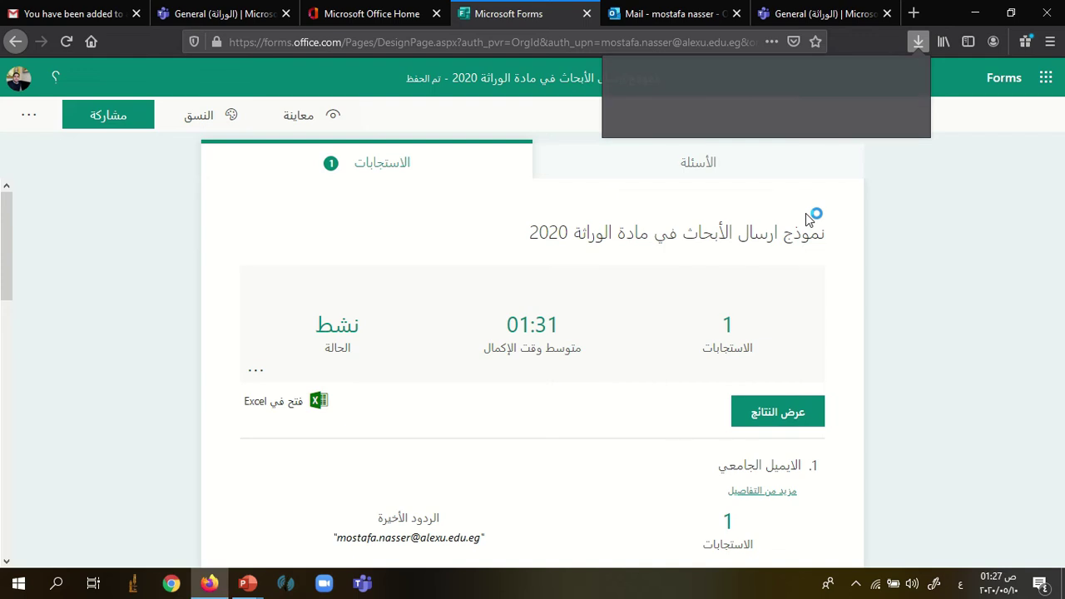
{"action": "scroll", "coordinate": [807, 218], "scroll_direction": "down", "scroll_amount": 3}
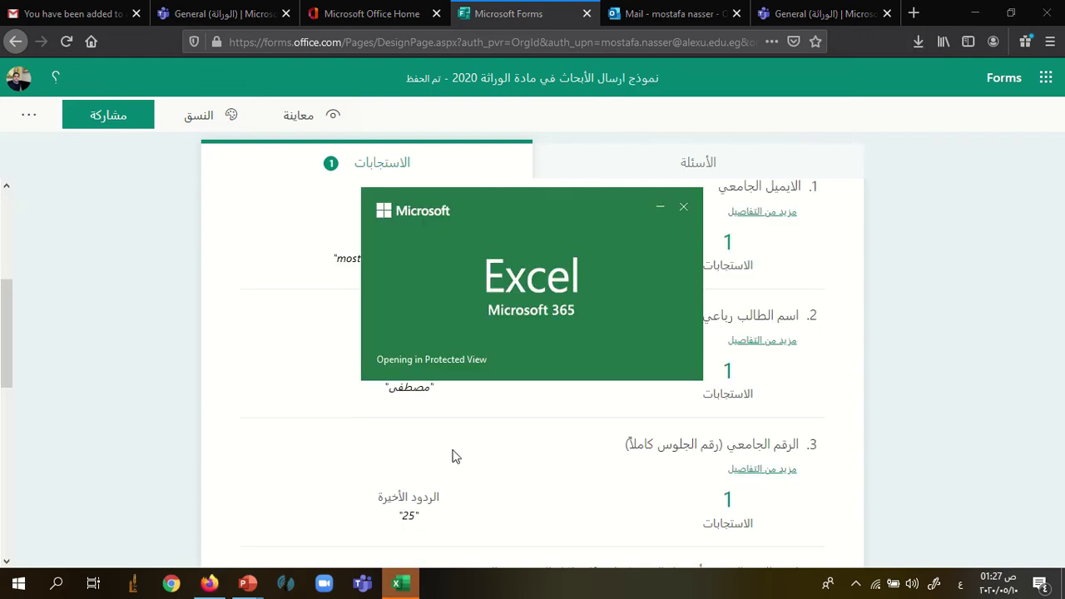
{"action": "mouse_move", "coordinate": [420, 47]}
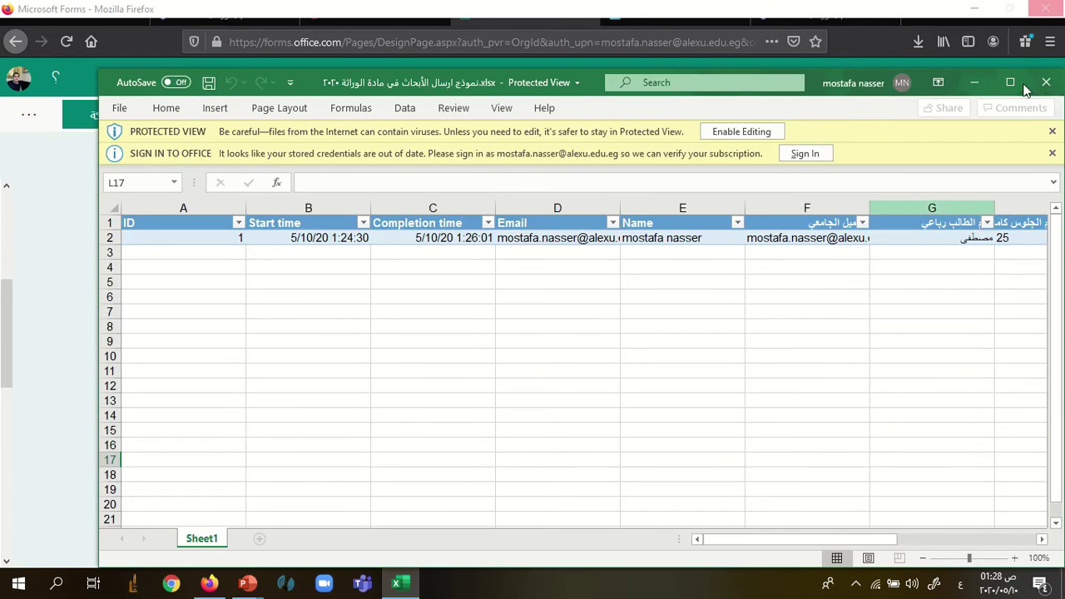
Step: Maximize the responses workbook, look through its columns up to the attachment links, and return to the form's response summary
{"action": "left_click", "coordinate": [1010, 81]}
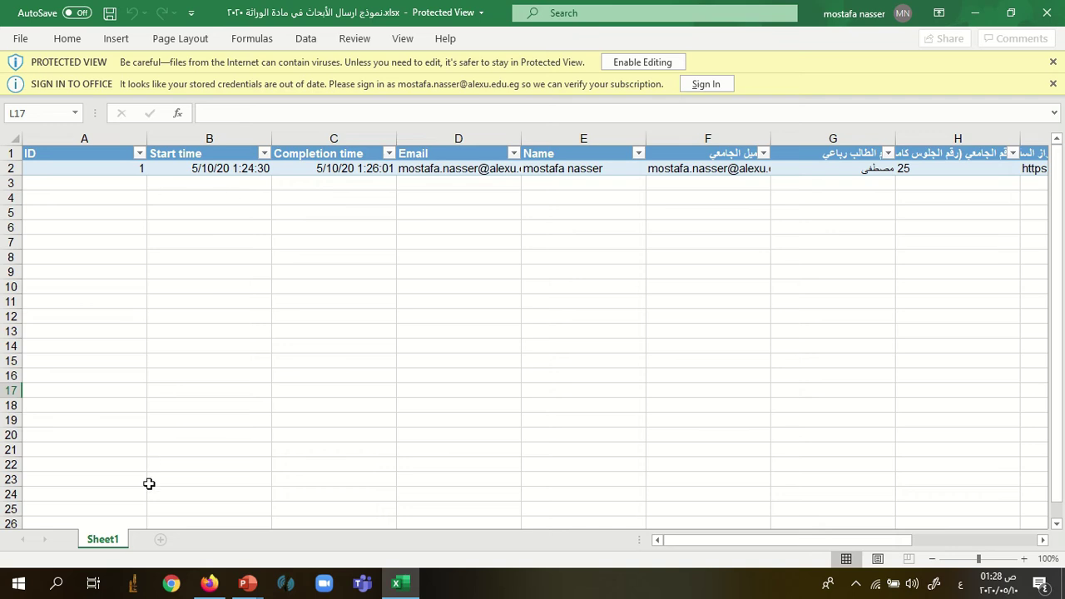
{"action": "left_click_drag", "start_coordinate": [824, 542], "coordinate": [1006, 529]}
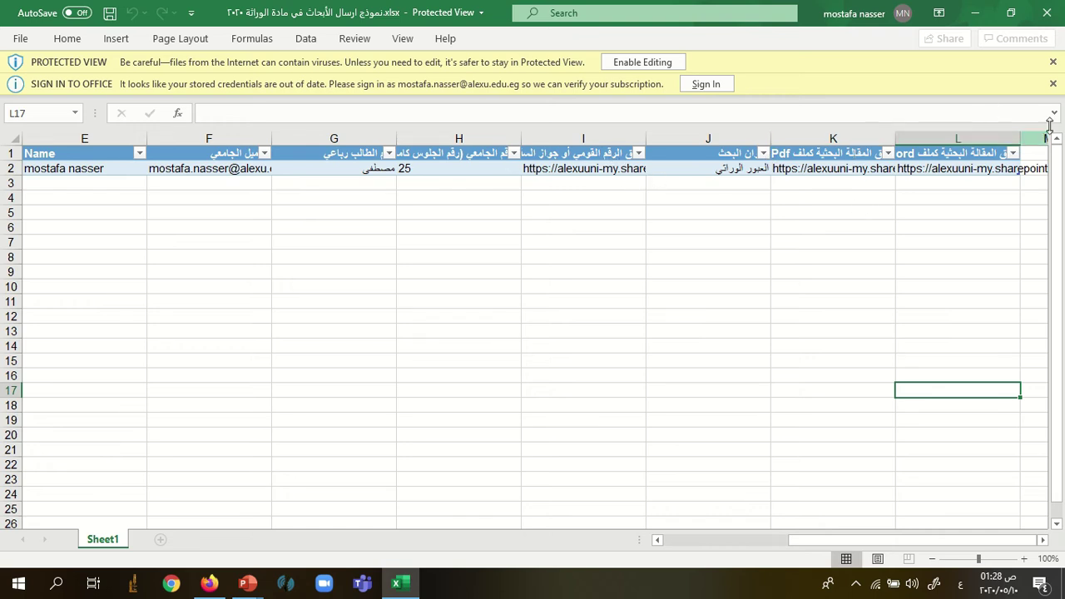
{"action": "left_click", "coordinate": [973, 13]}
{"action": "scroll", "coordinate": [279, 318], "scroll_direction": "up", "scroll_amount": 3}
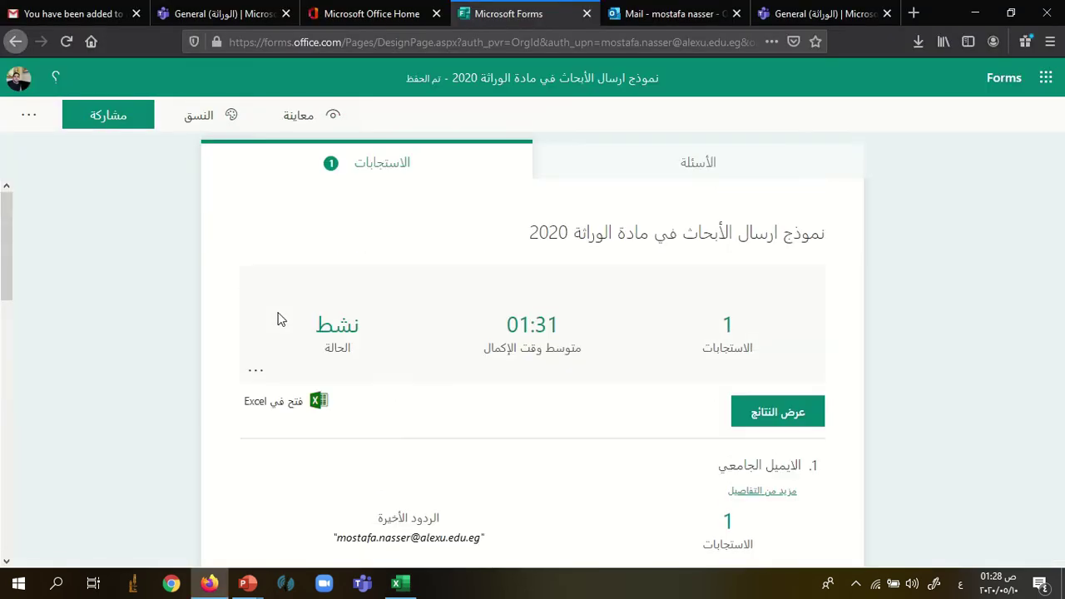
Step: Open OneDrive from Office Home and go to Apps > Microsoft Forms > "نموذج ارسال الأبحاث في مادة الوراثة 2020"
{"action": "left_click", "coordinate": [360, 14]}
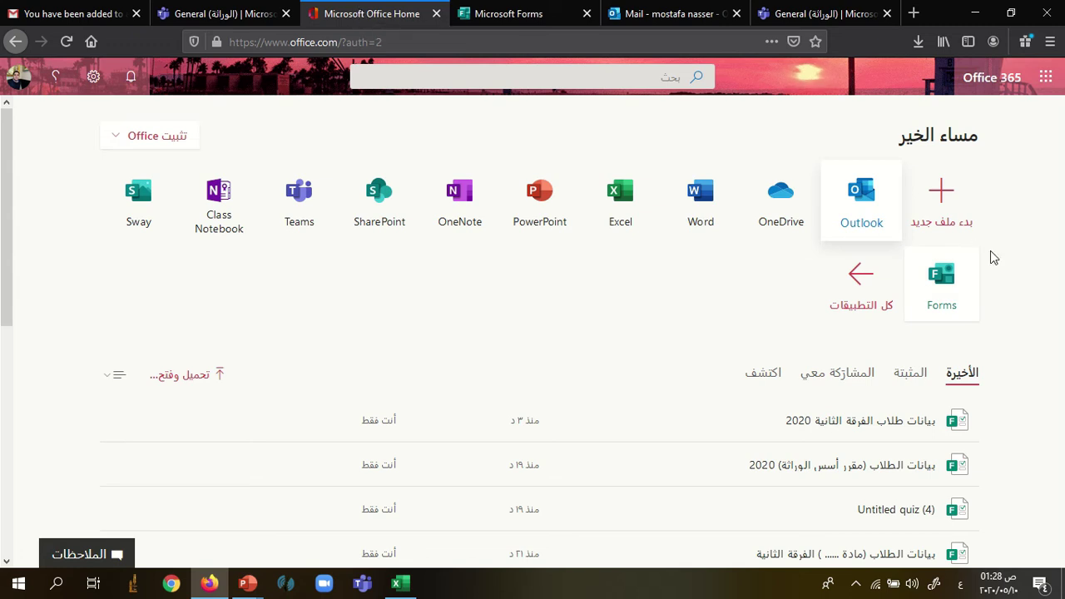
{"action": "left_click", "coordinate": [788, 212]}
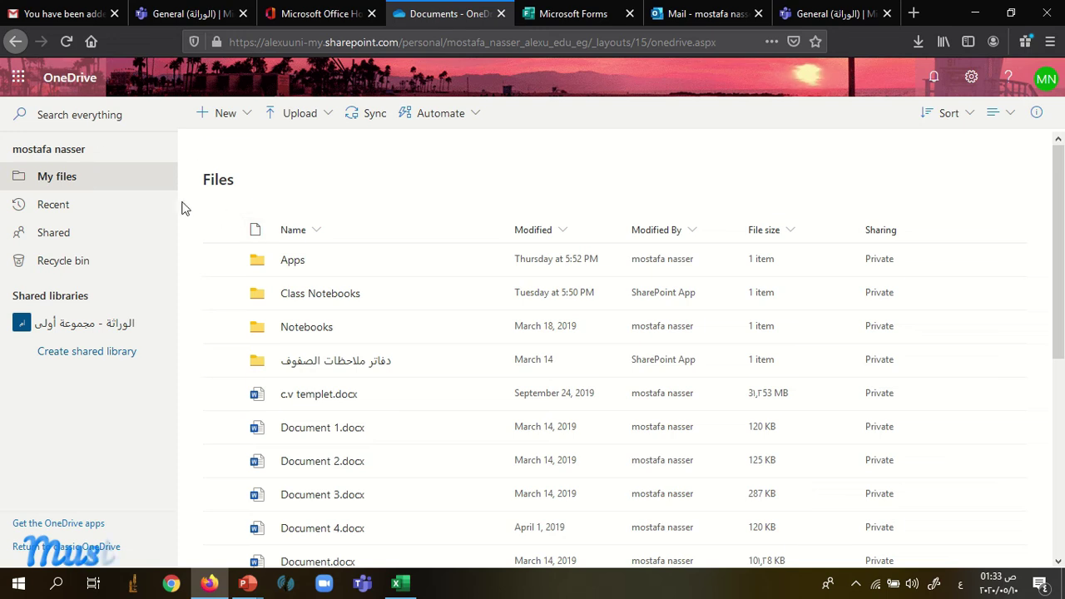
{"action": "left_click", "coordinate": [293, 261]}
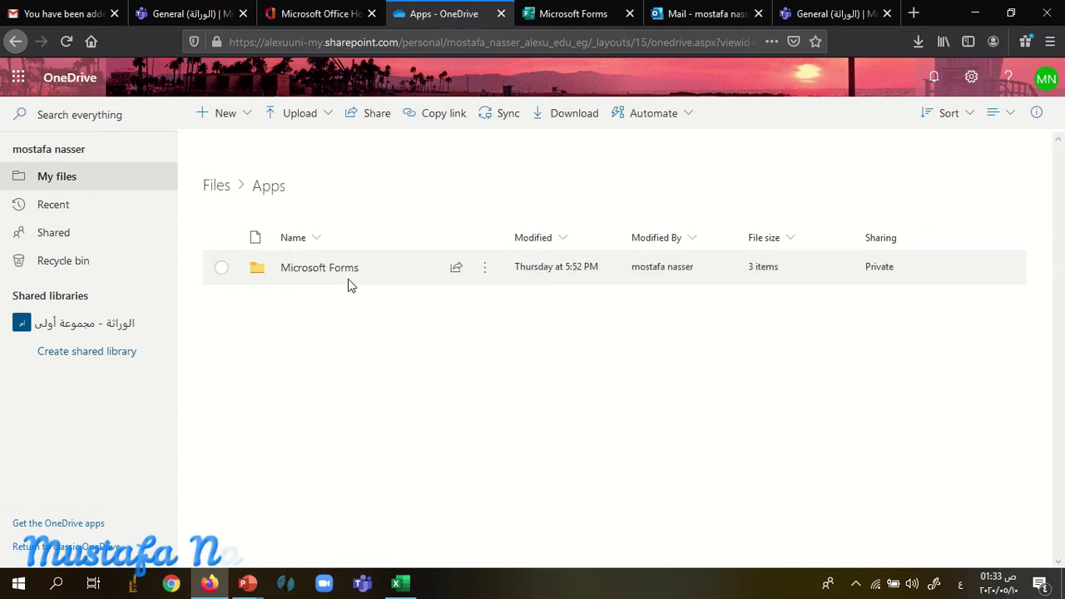
{"action": "left_click", "coordinate": [327, 273]}
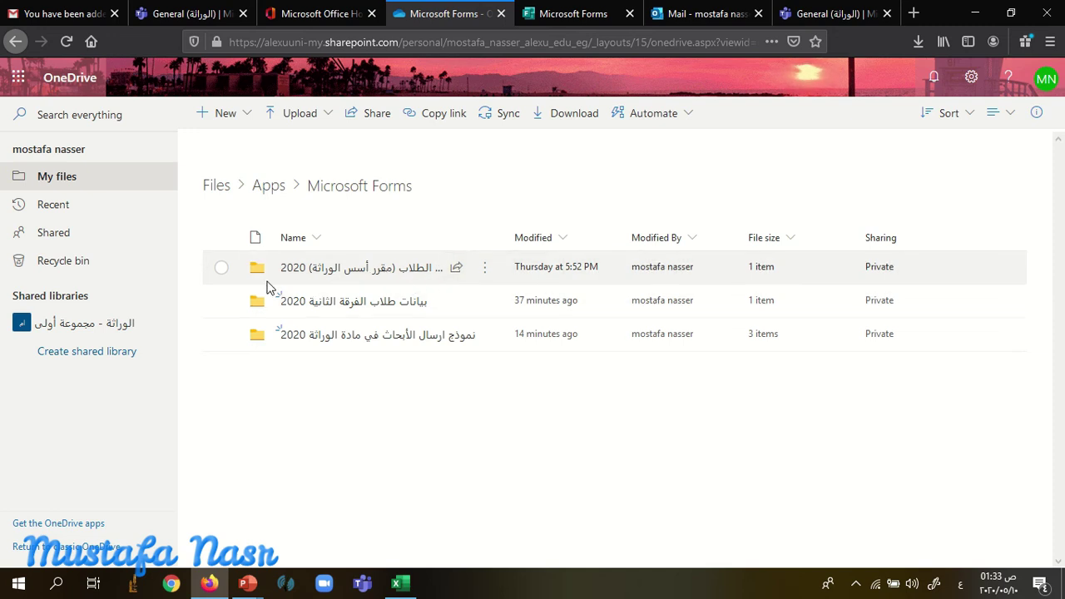
{"action": "left_click", "coordinate": [368, 340]}
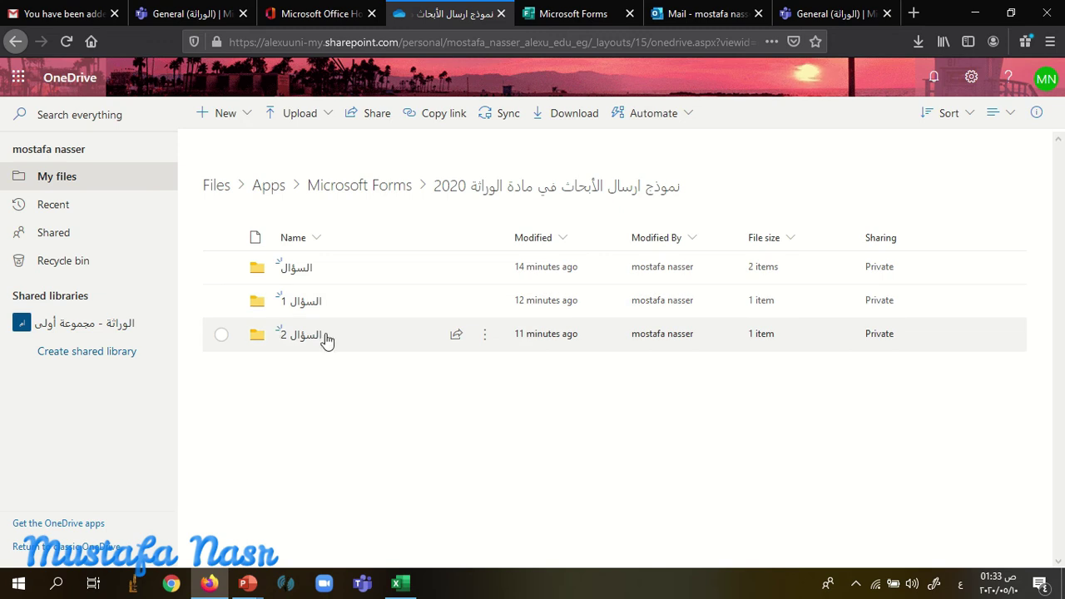
Step: Look inside the "السؤال", "السؤال 1" and "السؤال 2" folders to check the submitted files, then return to the form's folder
{"action": "left_click", "coordinate": [305, 271]}
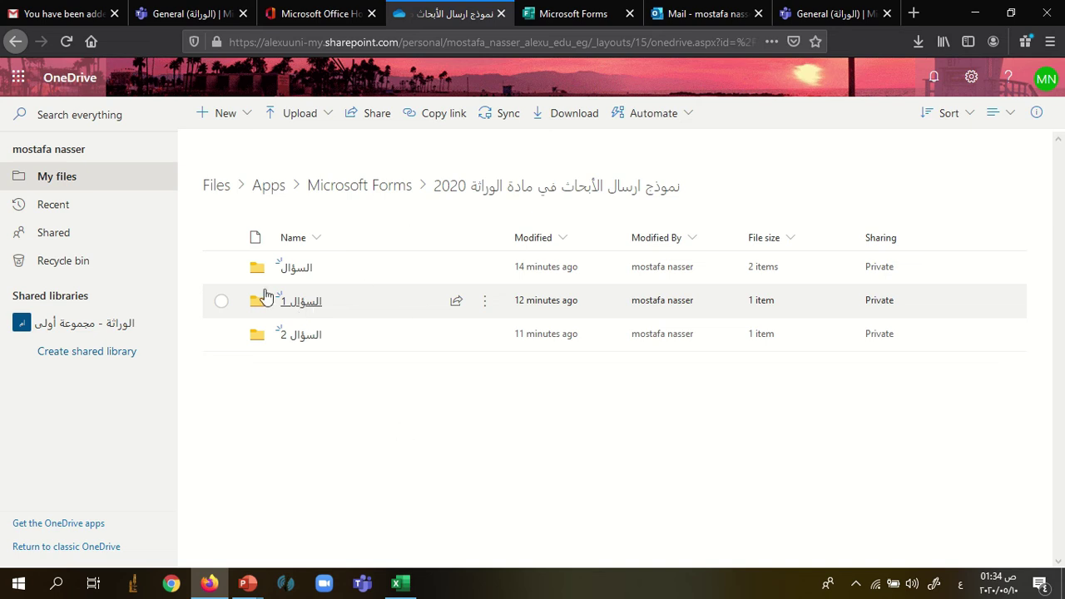
{"action": "left_click", "coordinate": [303, 302]}
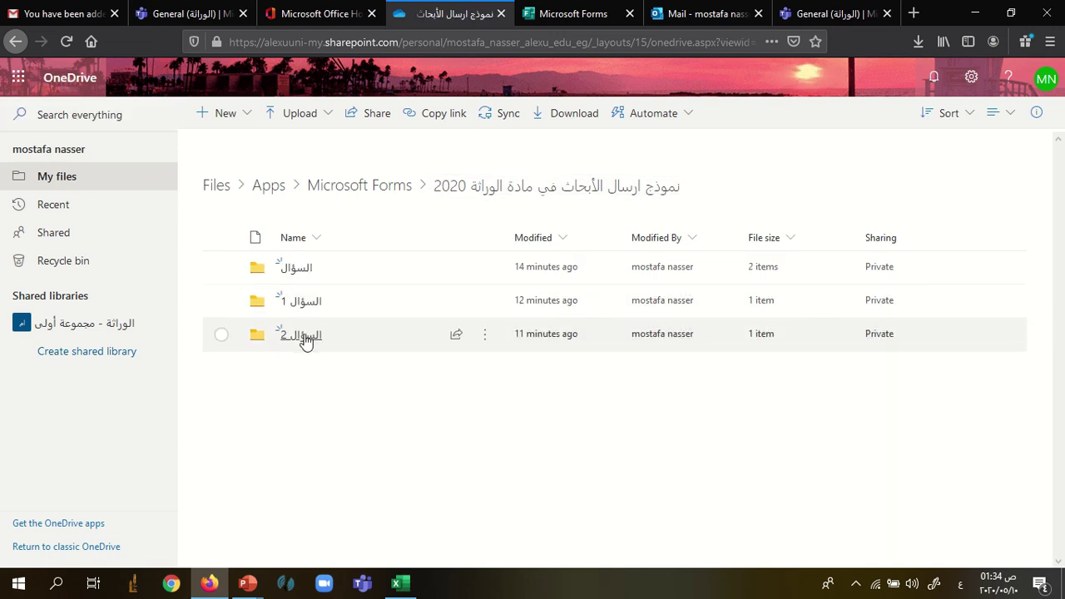
{"action": "left_click", "coordinate": [304, 337]}
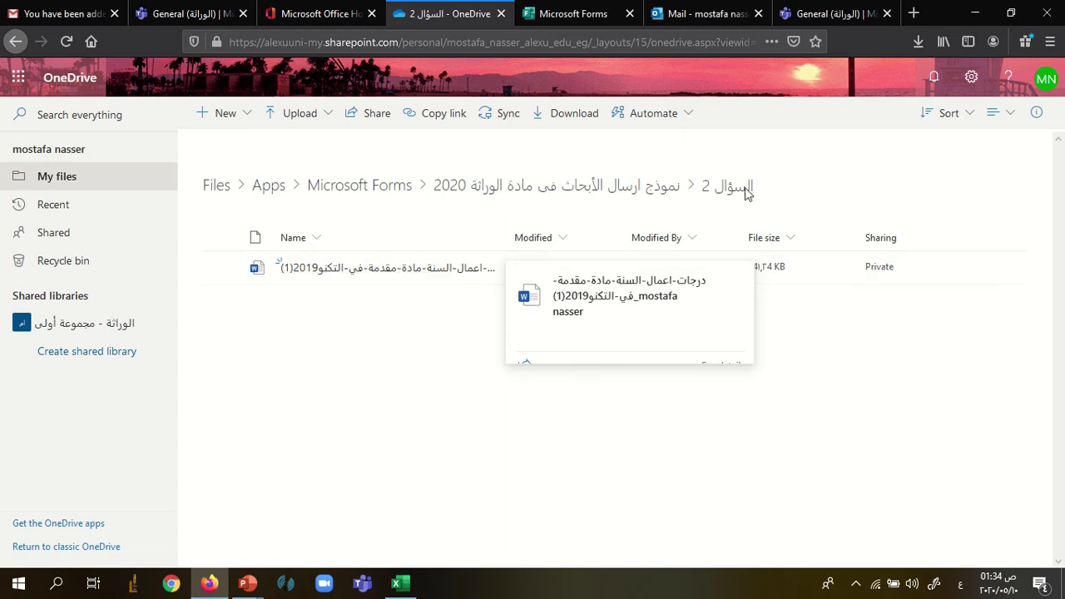
{"action": "left_click", "coordinate": [647, 193]}
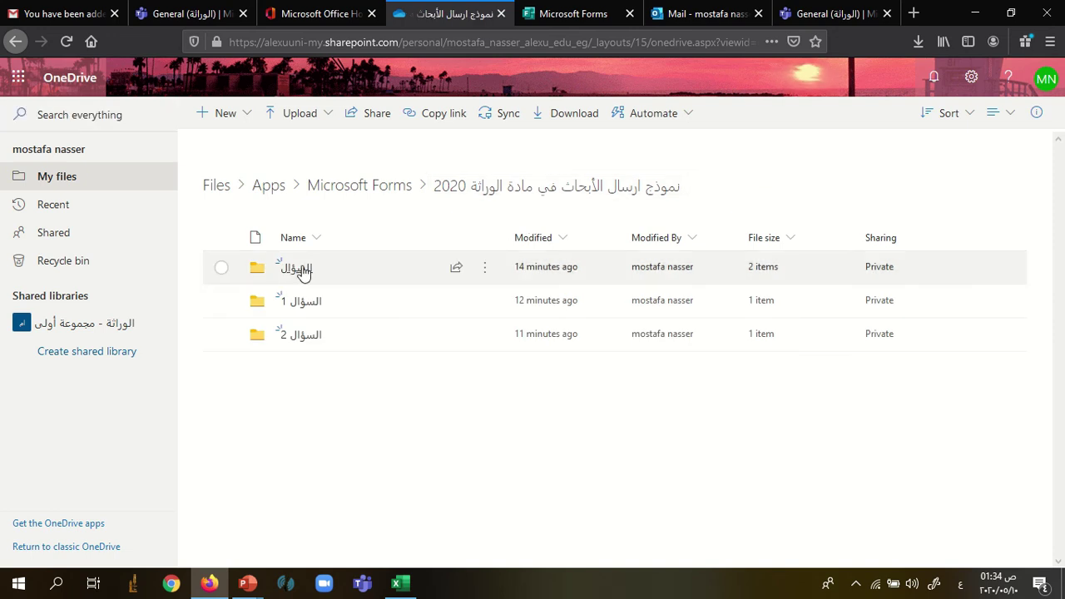
Step: Rename the "السؤال" folder as "الرقم القومي"
{"action": "right_click", "coordinate": [304, 273]}
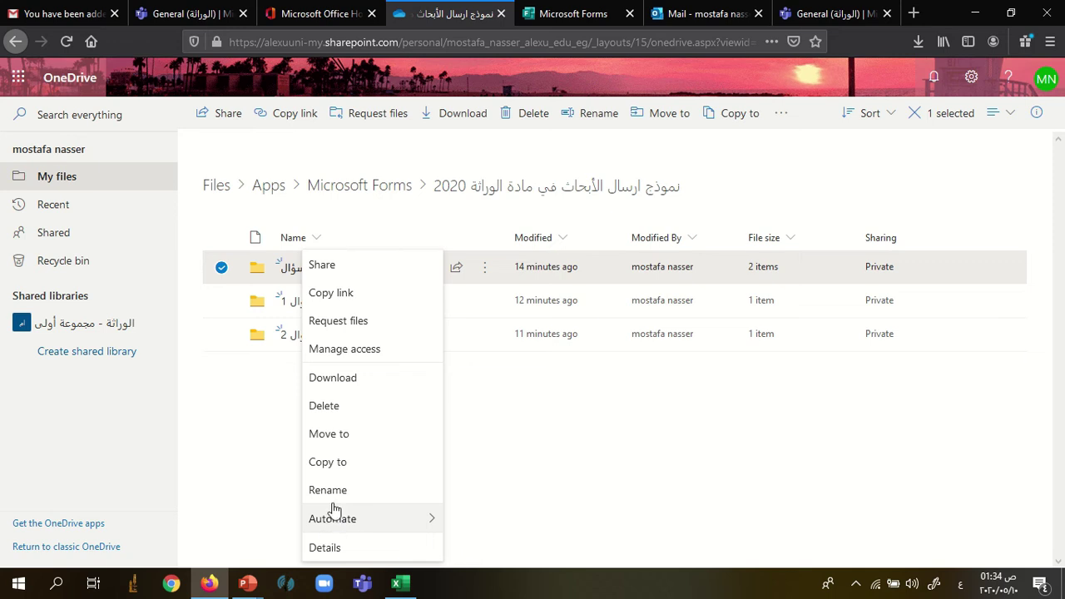
{"action": "left_click", "coordinate": [350, 496]}
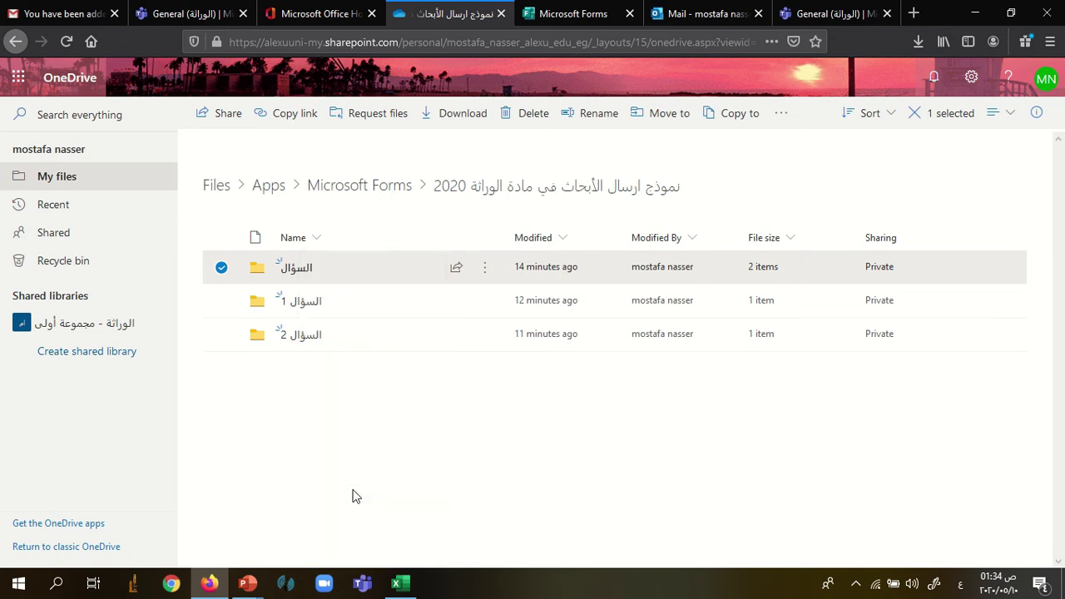
{"action": "type", "text": "الرقم القومي"}
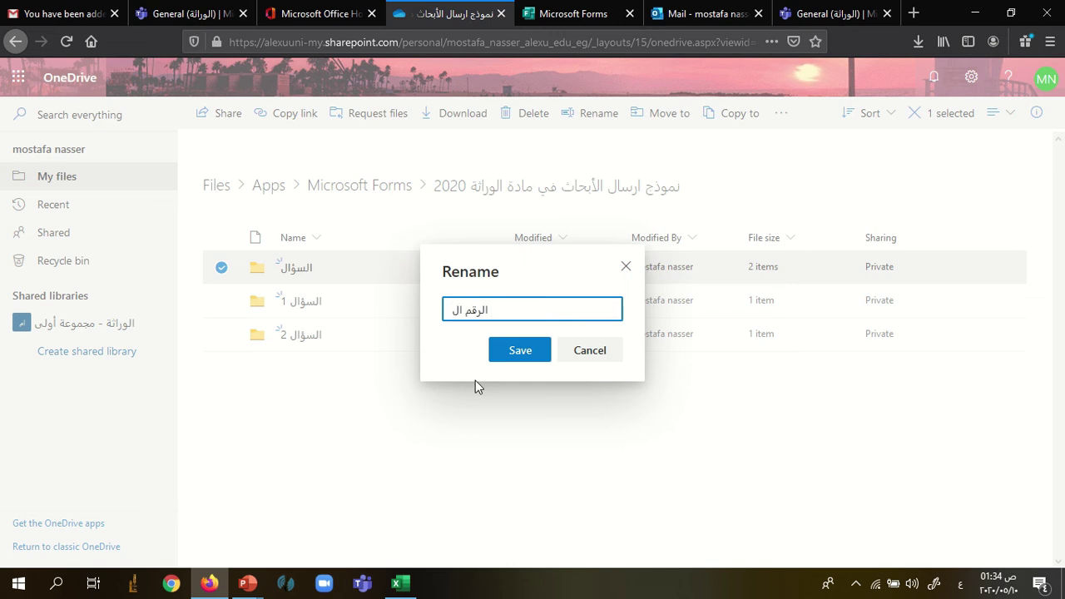
{"action": "left_click", "coordinate": [524, 353]}
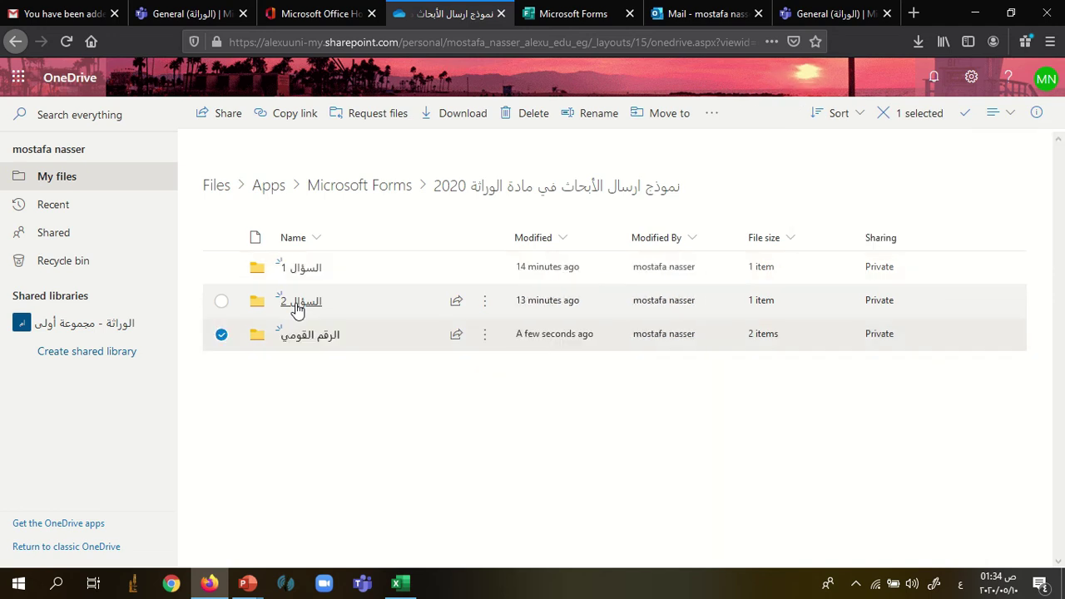
{"action": "right_click", "coordinate": [308, 312]}
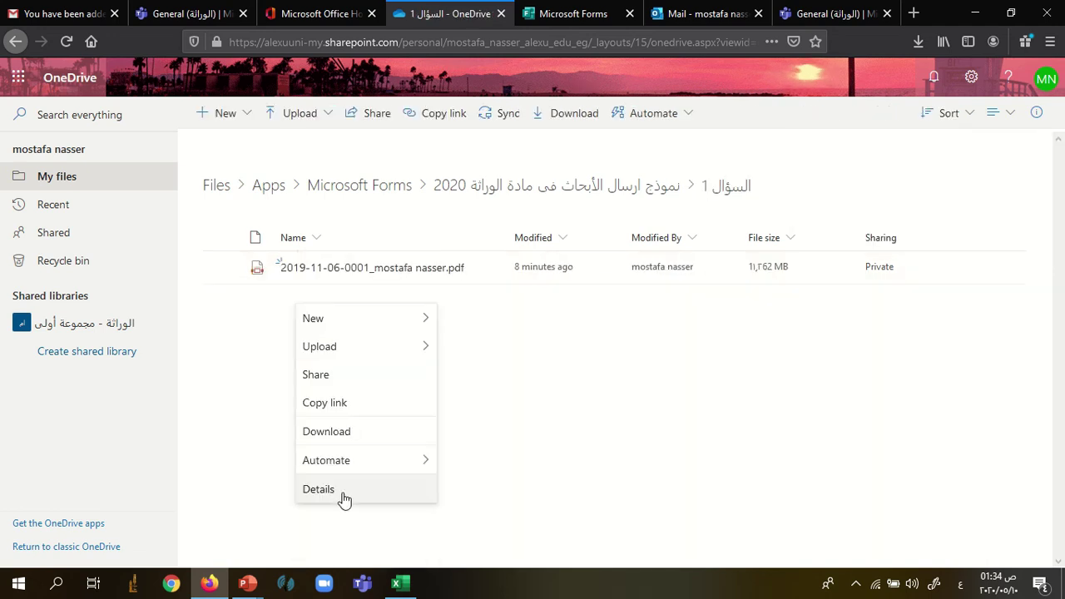
{"action": "left_click", "coordinate": [344, 498]}
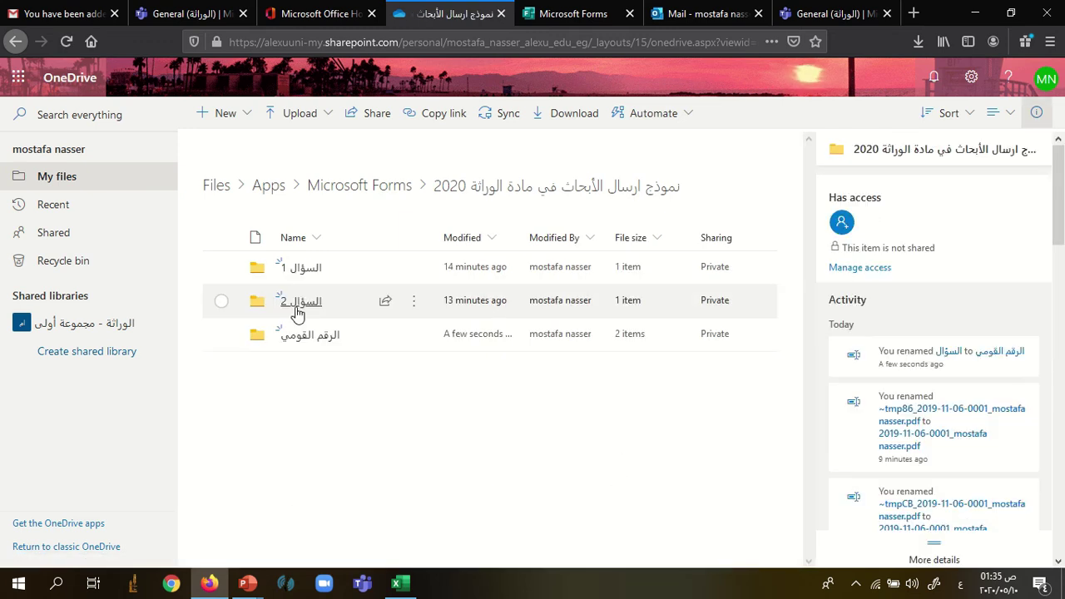
{"action": "right_click", "coordinate": [297, 312]}
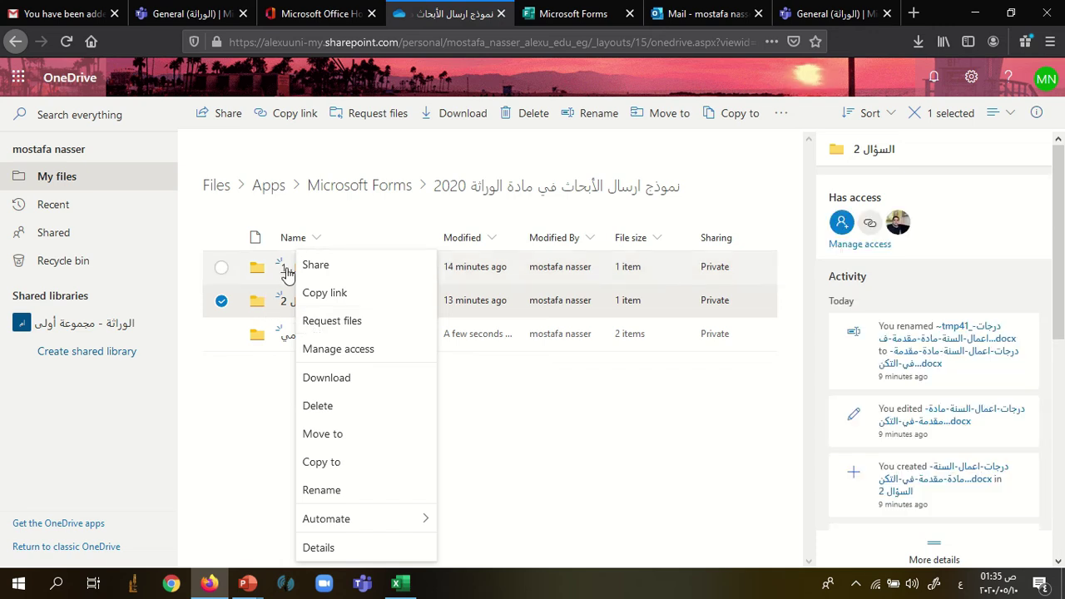
{"action": "left_click", "coordinate": [287, 274]}
Step: Rename the "السؤال 1" folder as "البحث pdf"
{"action": "right_click", "coordinate": [287, 275]}
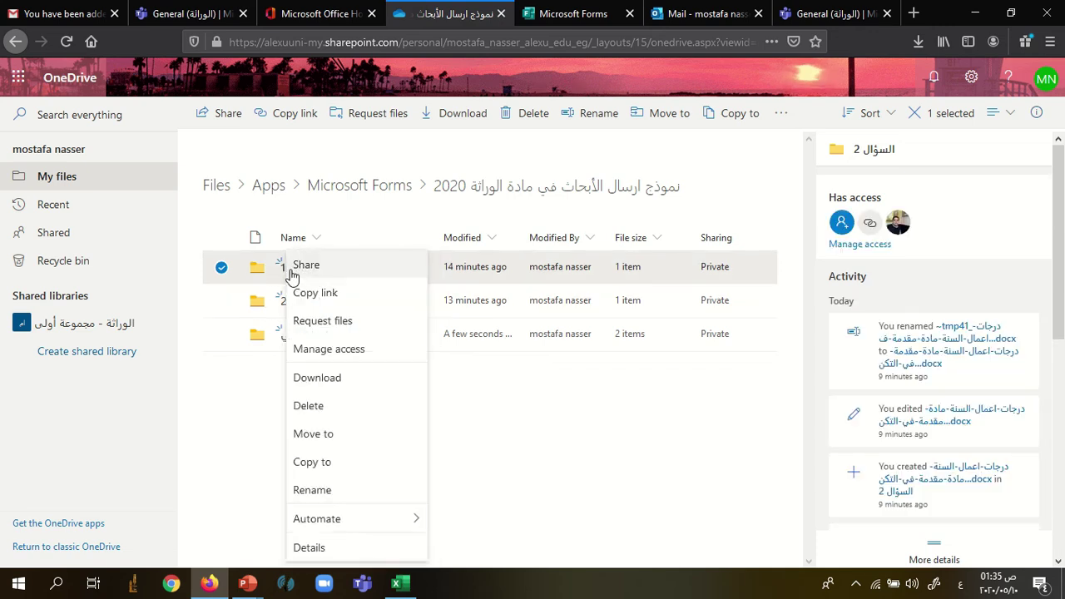
{"action": "left_click", "coordinate": [310, 491]}
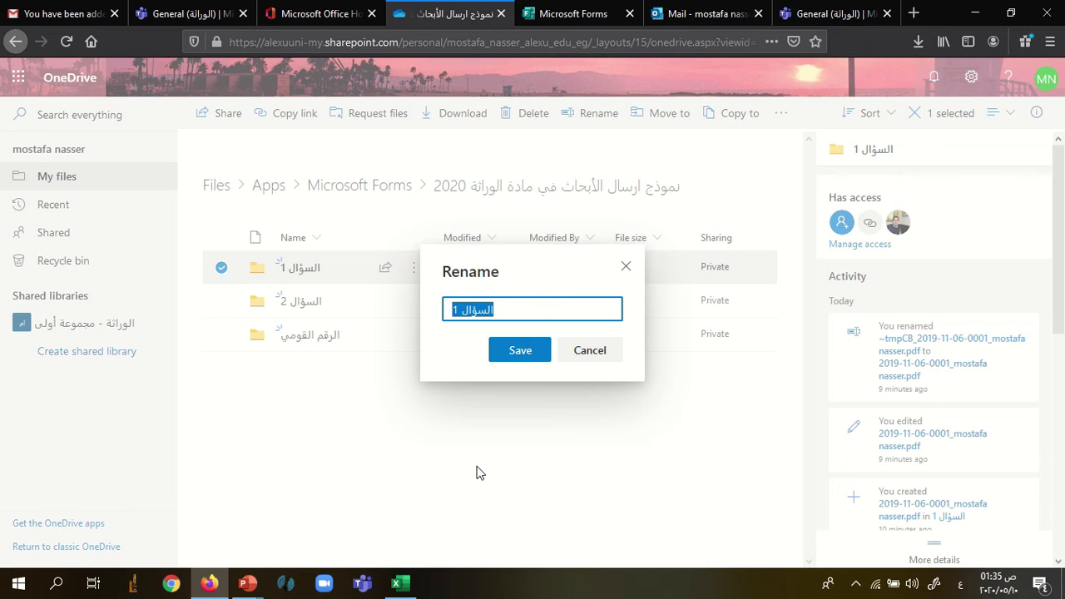
{"action": "type", "text": "البحث pd"}
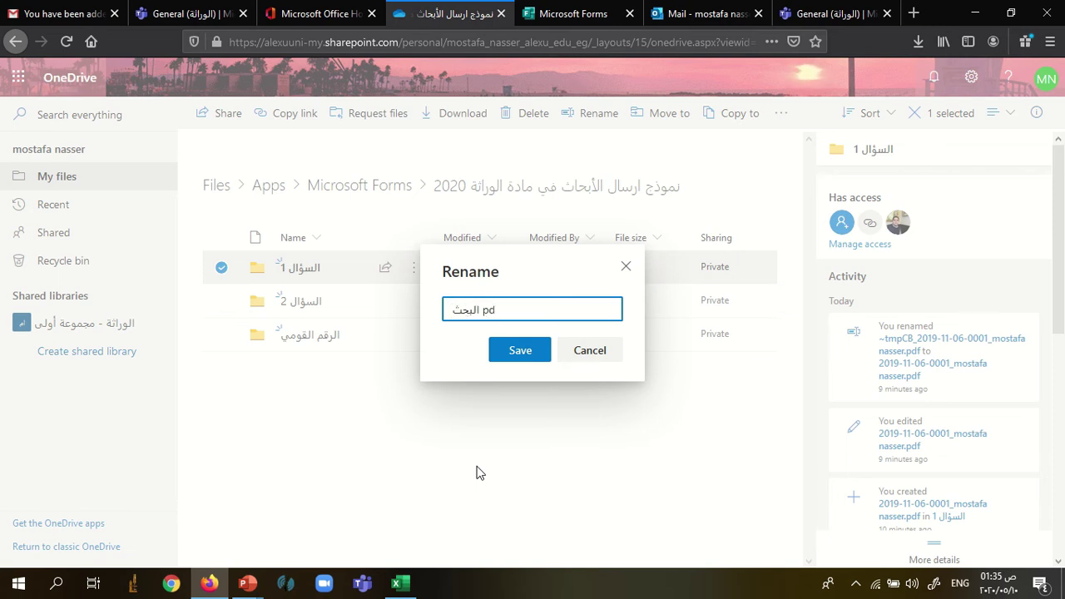
{"action": "type", "text": "f"}
{"action": "left_click", "coordinate": [520, 350]}
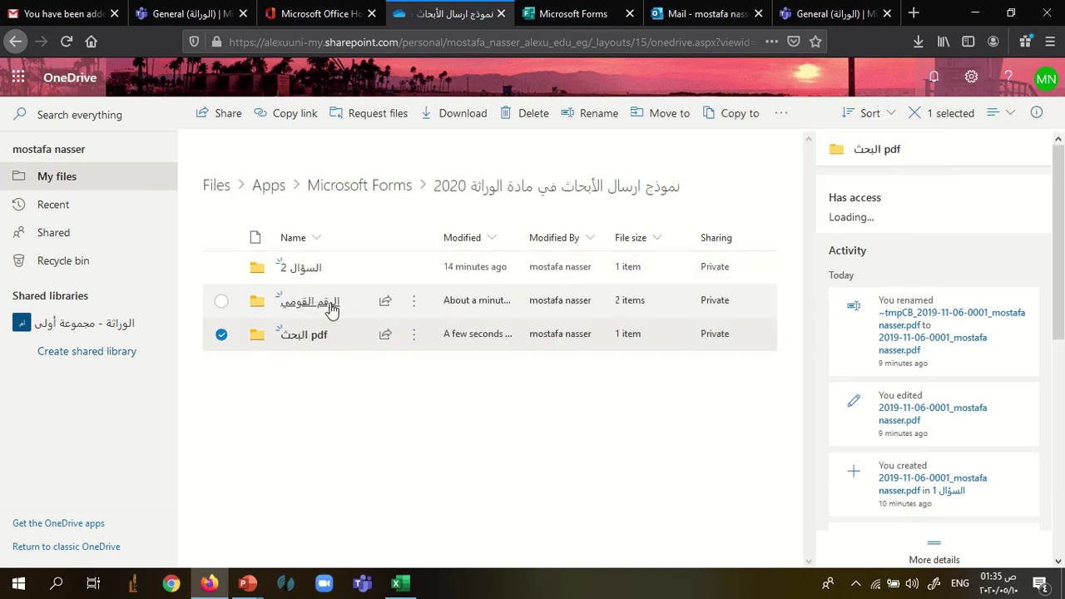
Step: Rename the "السؤال 2" folder as "hgfpe صخقي"
{"action": "right_click", "coordinate": [306, 286]}
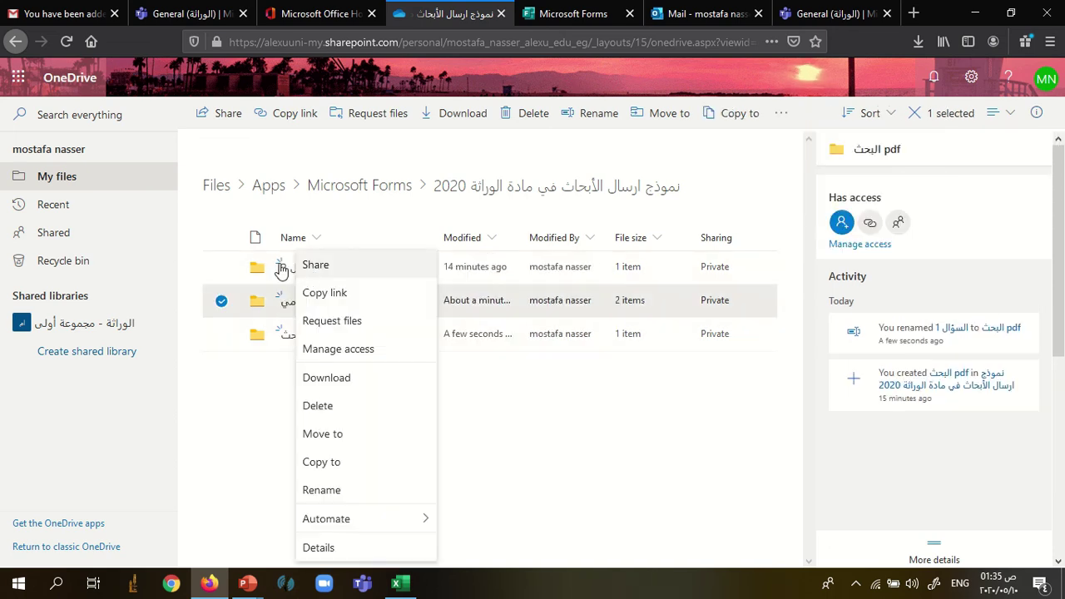
{"action": "right_click", "coordinate": [281, 268]}
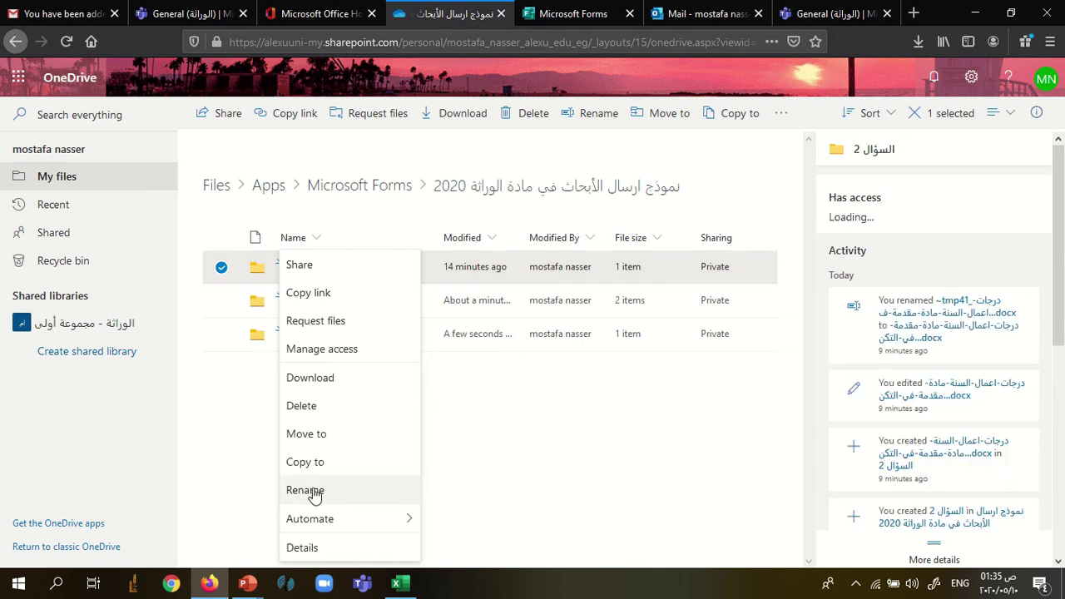
{"action": "left_click", "coordinate": [316, 490]}
{"action": "type", "text": "hg"}
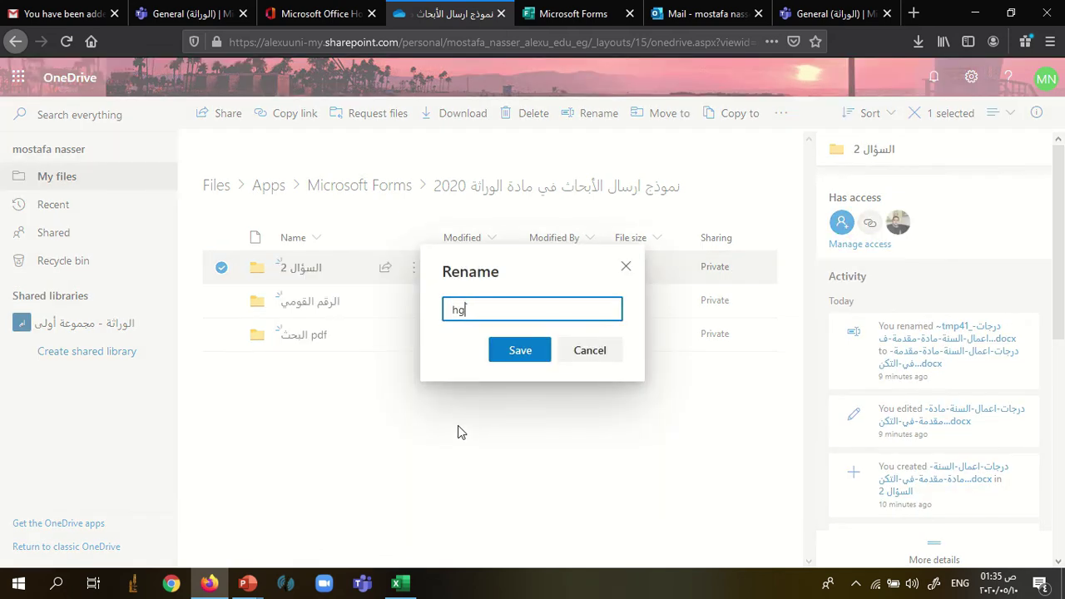
{"action": "type", "text": "fpe صخقي"}
{"action": "key", "text": "Return"}
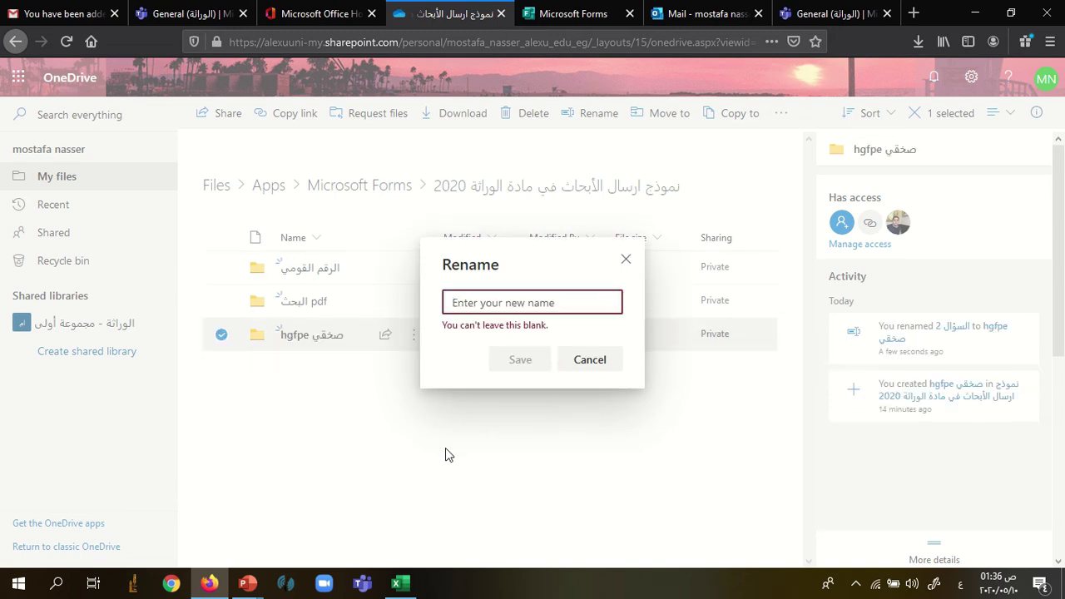
Step: Rename the "hgfpe صخقي" folder as "البحث word" and clear the selection
{"action": "type", "text": "ال"}
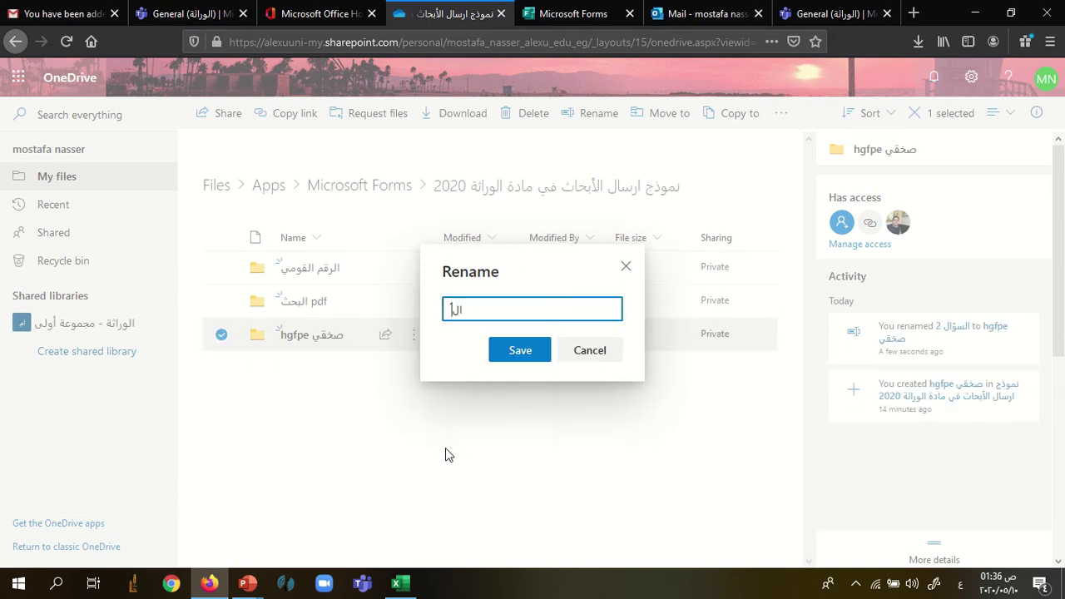
{"action": "type", "text": "بحث word"}
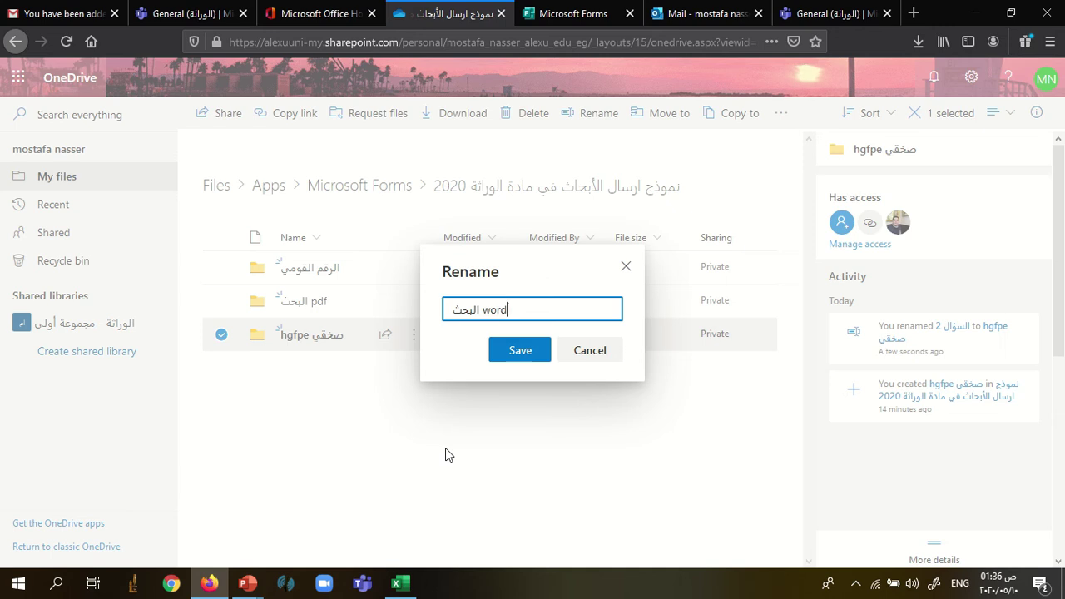
{"action": "key", "text": "Return"}
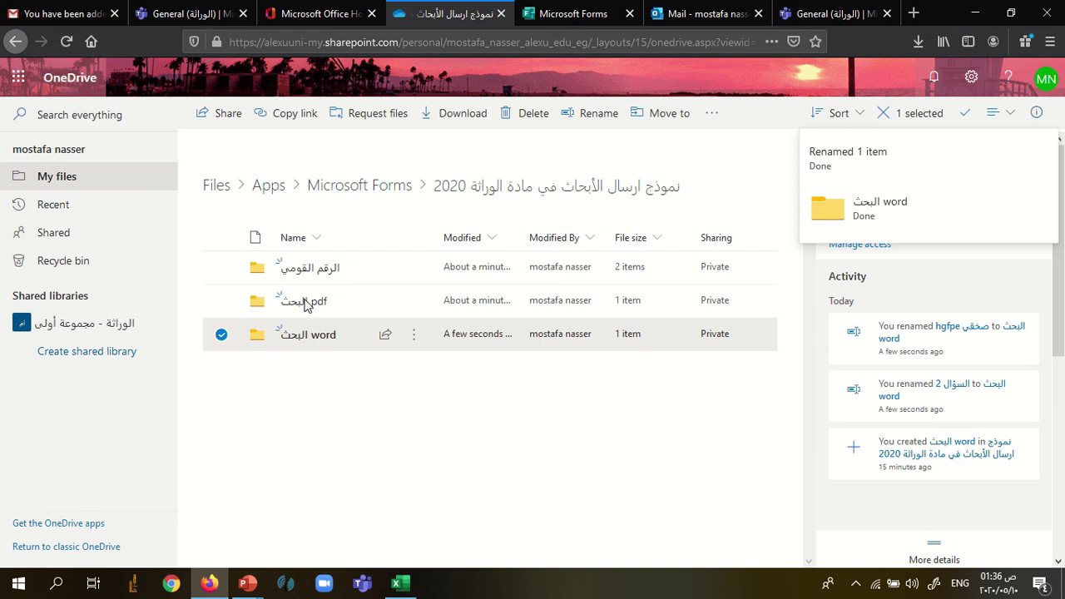
{"action": "left_click", "coordinate": [711, 189]}
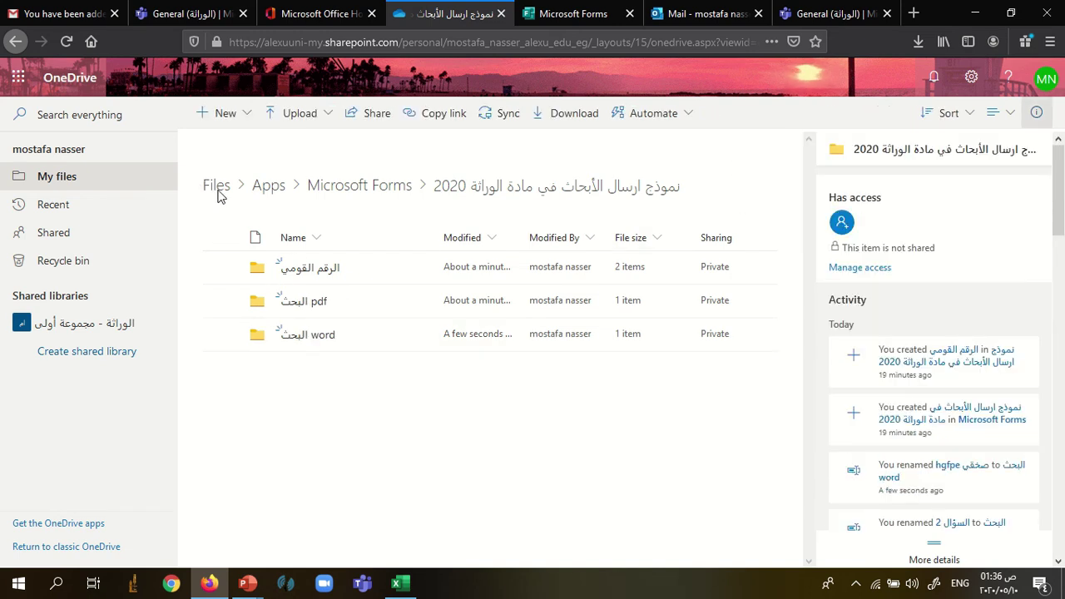
Step: Try to download the contents of the form's folder as a zip archive
{"action": "left_click", "coordinate": [233, 117]}
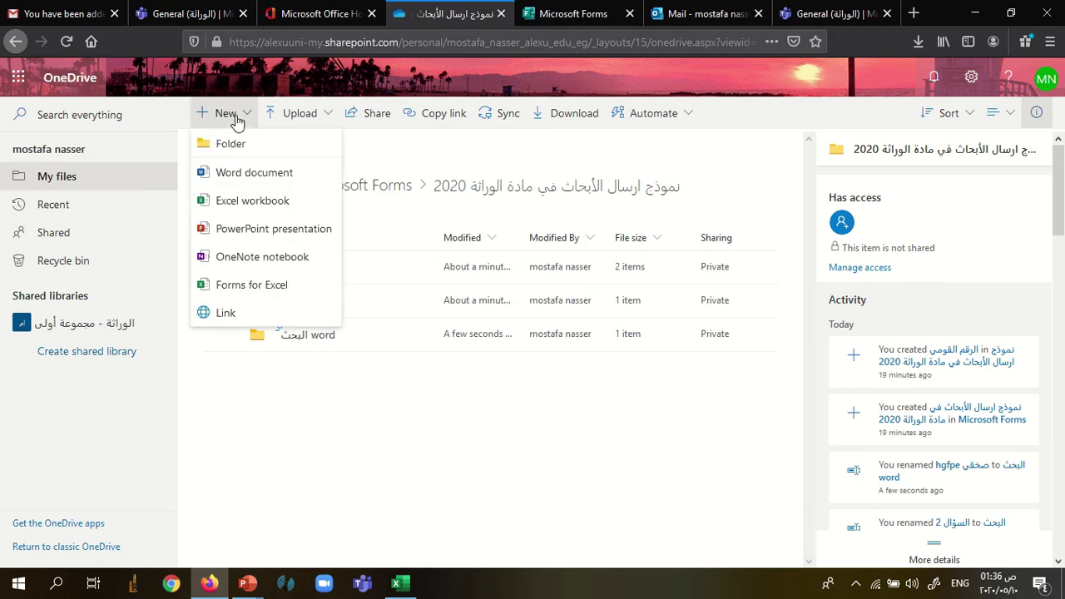
{"action": "left_click", "coordinate": [421, 148]}
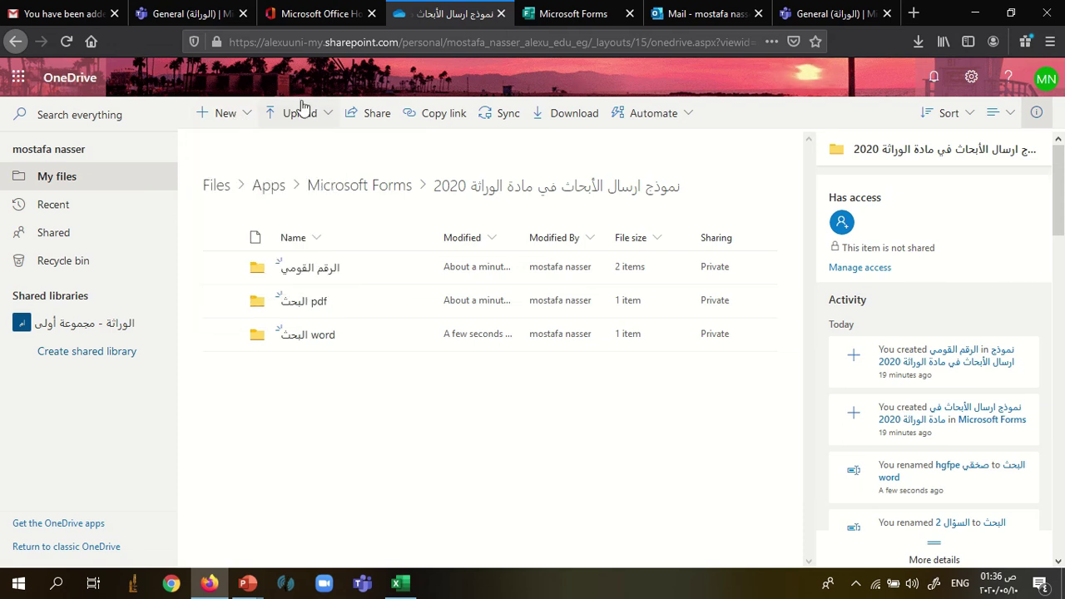
{"action": "left_click", "coordinate": [222, 239]}
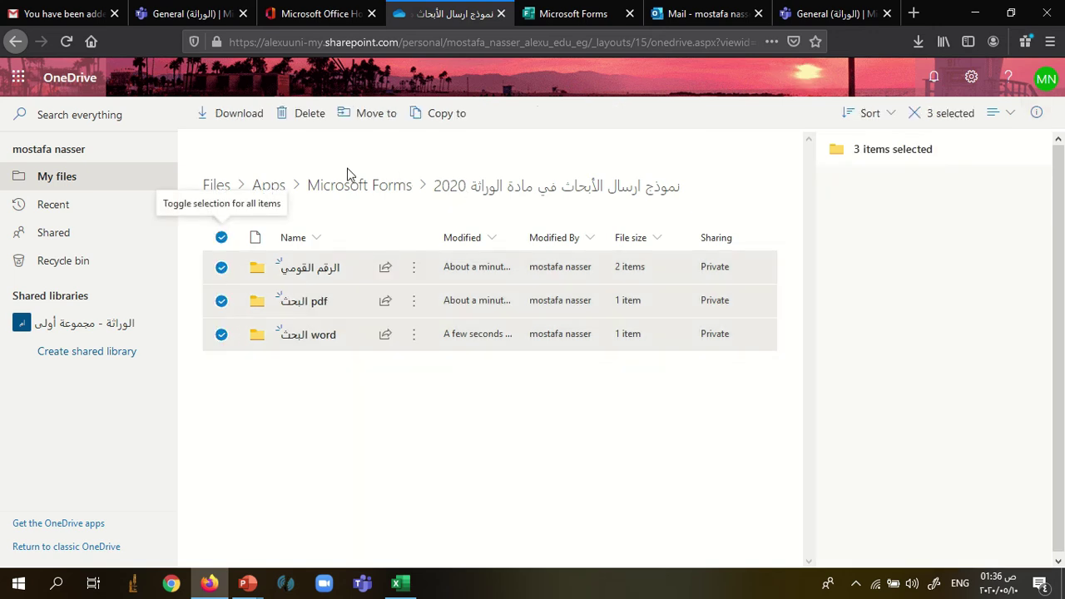
{"action": "left_click", "coordinate": [609, 372]}
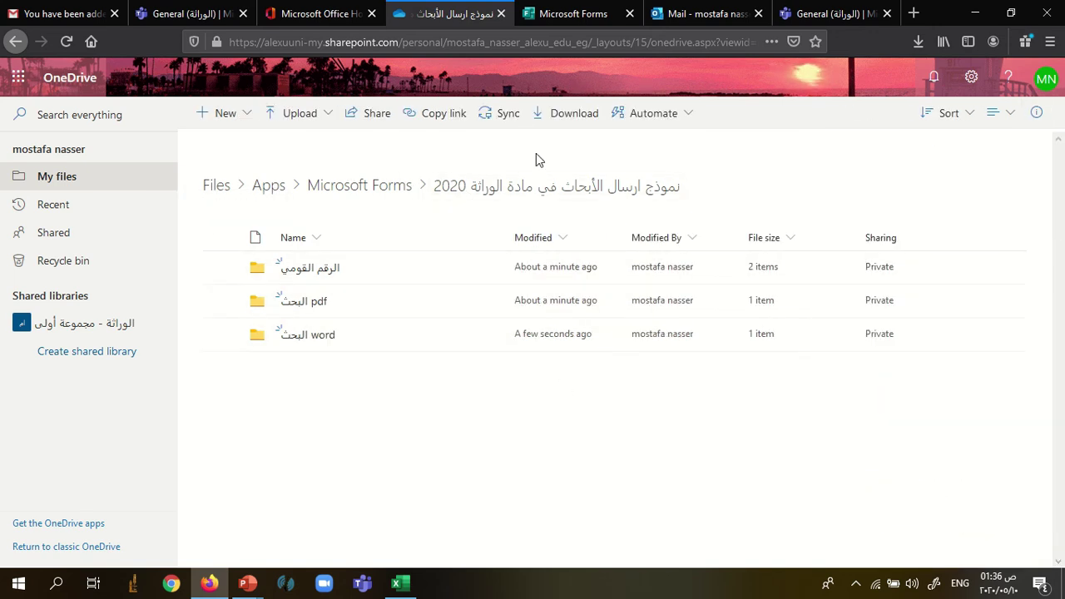
{"action": "left_click", "coordinate": [538, 122]}
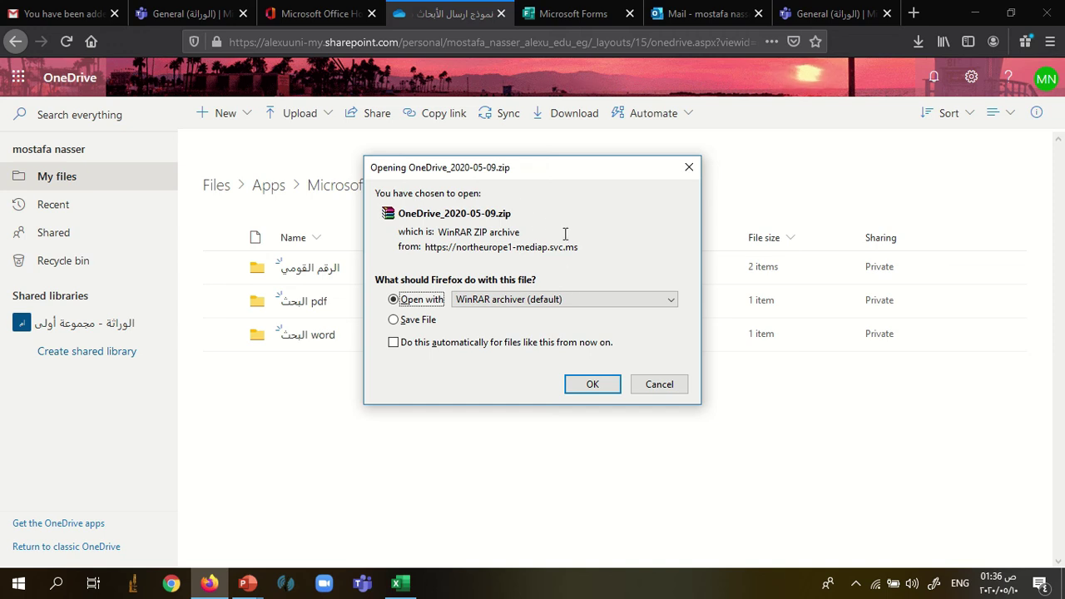
{"action": "left_click", "coordinate": [689, 168]}
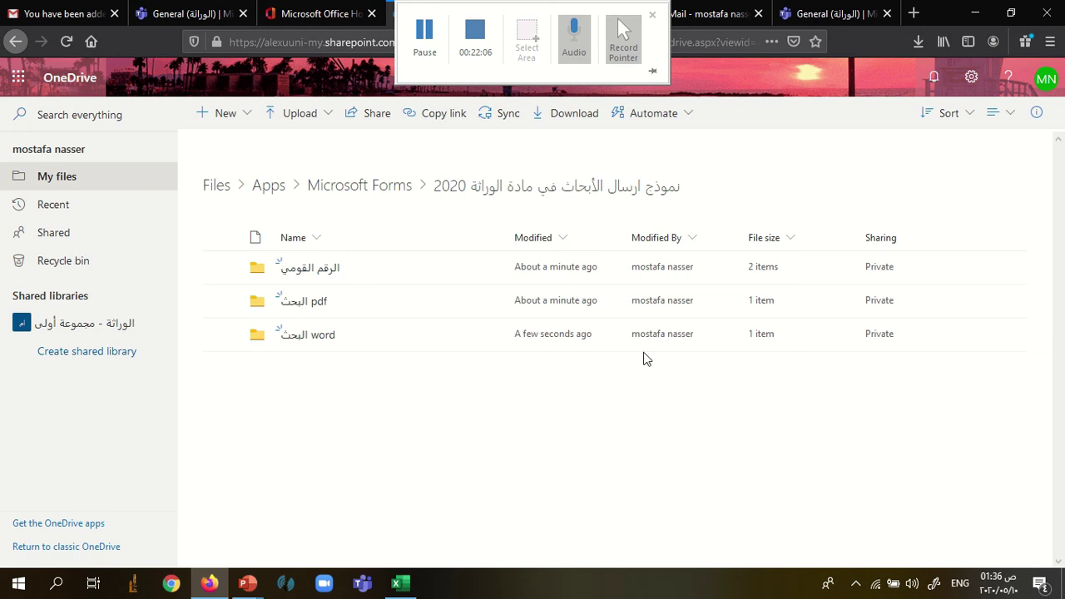
Step: Switch to Microsoft Forms and limit the form to people in the organisation, with one response per person
{"action": "mouse_move", "coordinate": [559, 13]}
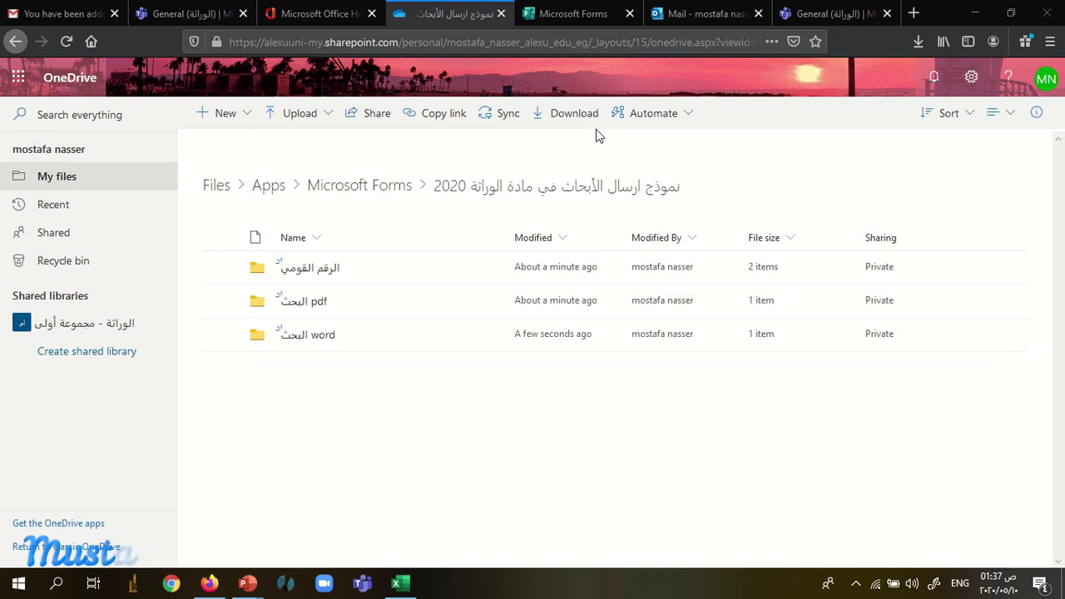
{"action": "left_click", "coordinate": [573, 14]}
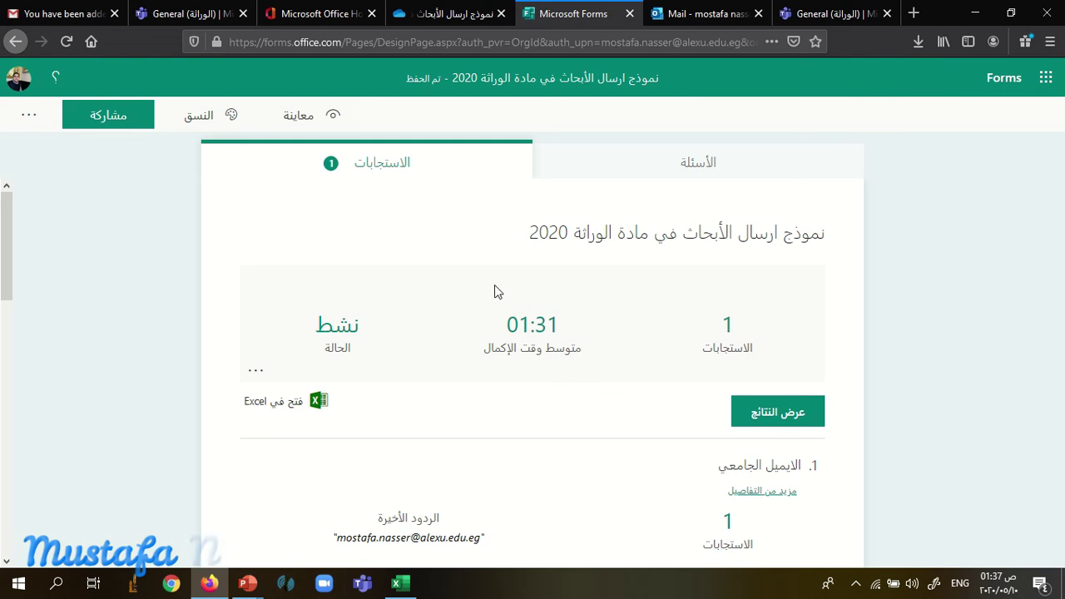
{"action": "scroll", "coordinate": [391, 366], "scroll_direction": "down", "scroll_amount": 3}
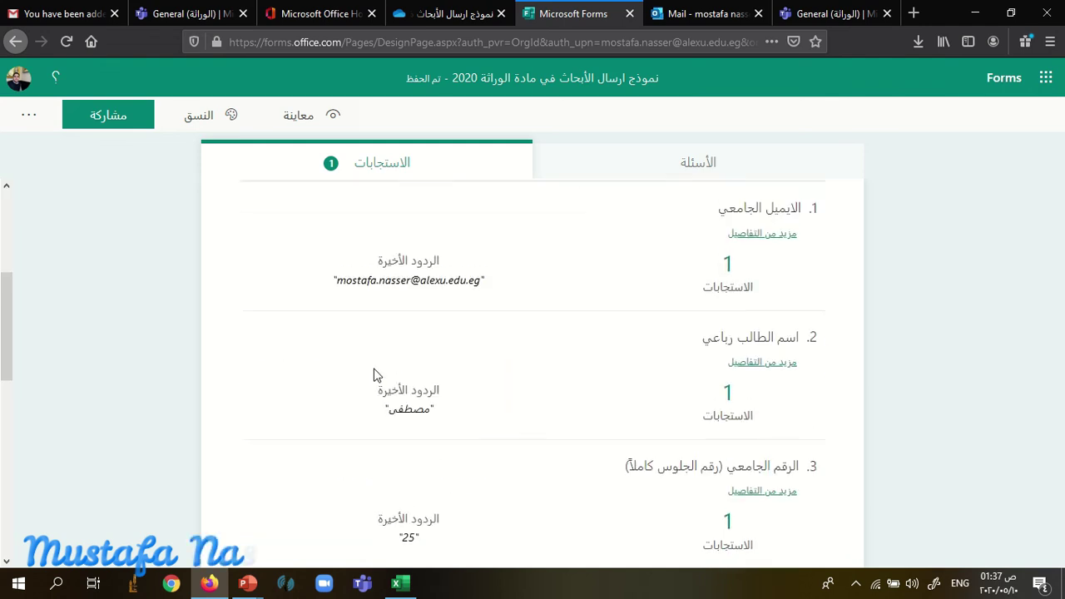
{"action": "scroll", "coordinate": [404, 375], "scroll_direction": "up", "scroll_amount": 3}
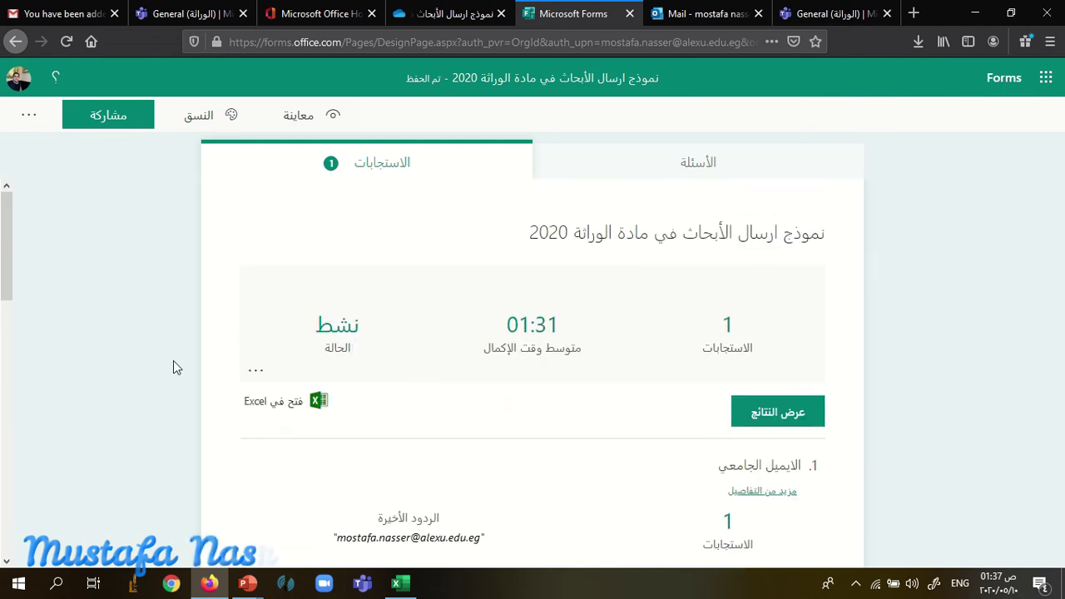
{"action": "left_click", "coordinate": [28, 114]}
{"action": "left_click", "coordinate": [87, 156]}
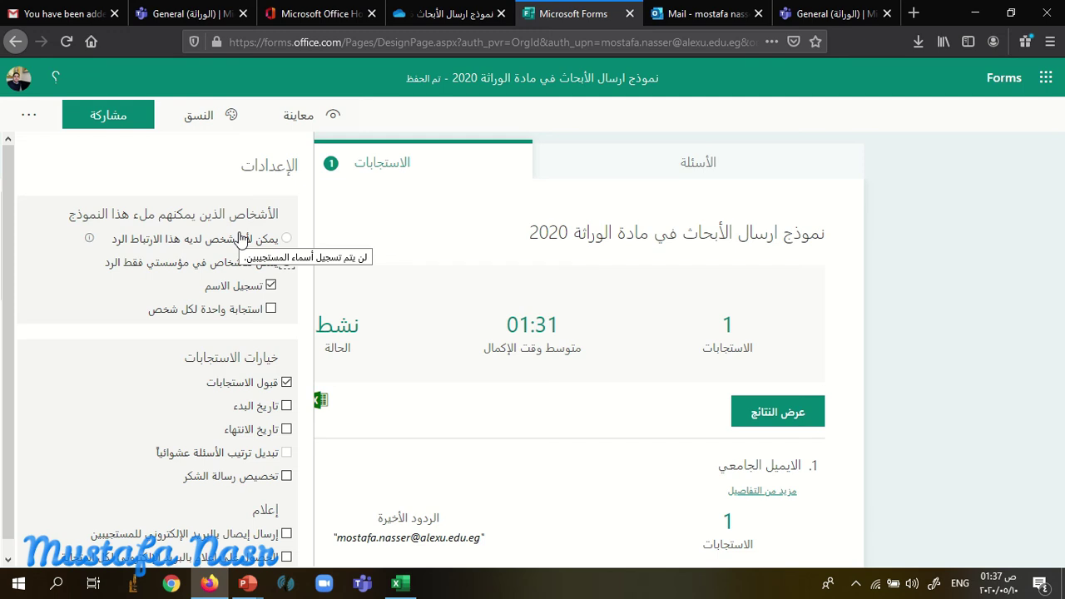
{"action": "left_click", "coordinate": [285, 261]}
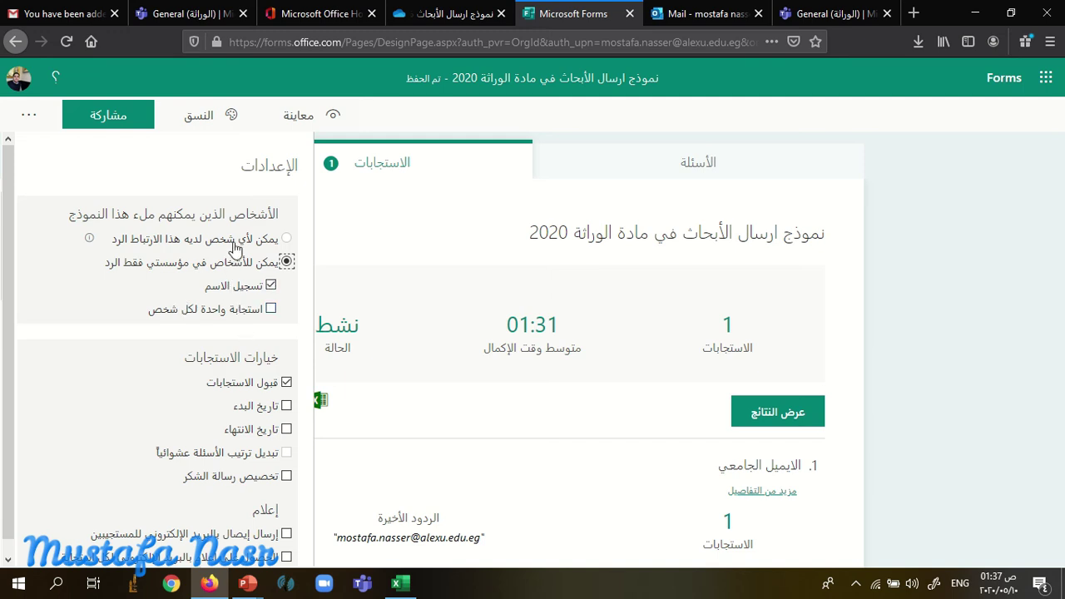
{"action": "left_click", "coordinate": [271, 310]}
Step: Customise the form's thank-you message as "تم رفع البحث على المنصة بنجاح" and enable e-mail receipts for respondents
{"action": "scroll", "coordinate": [281, 380], "scroll_direction": "down", "scroll_amount": 1}
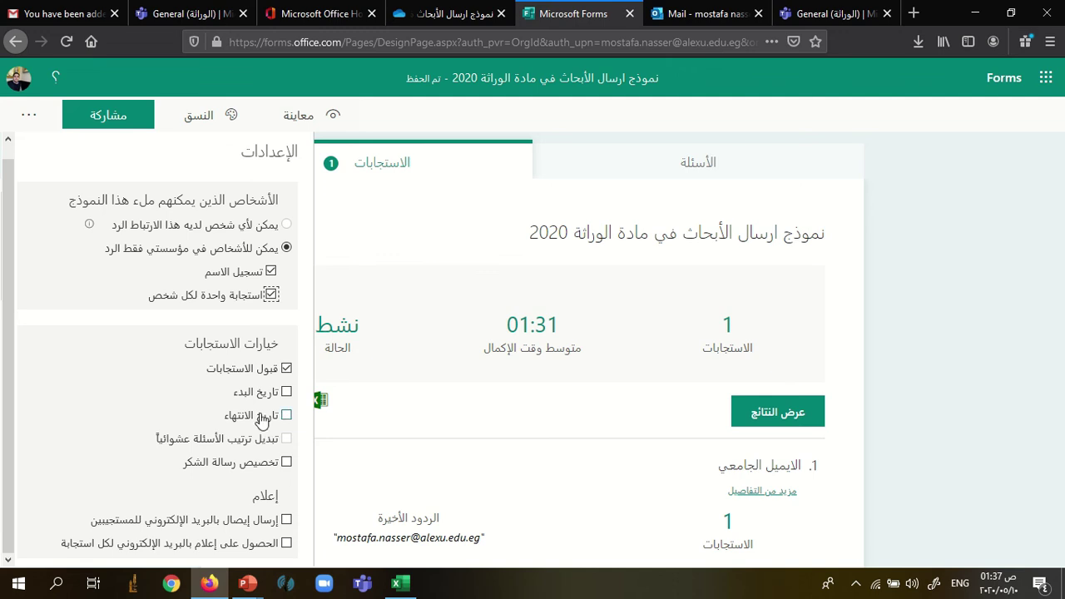
{"action": "left_click", "coordinate": [237, 459]}
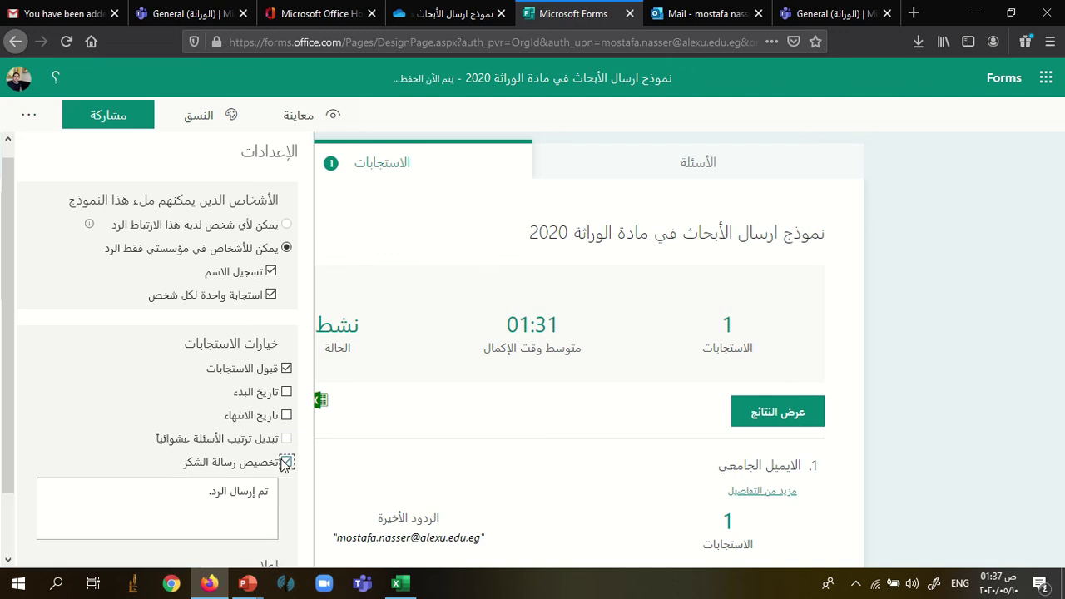
{"action": "triple_click", "coordinate": [232, 497]}
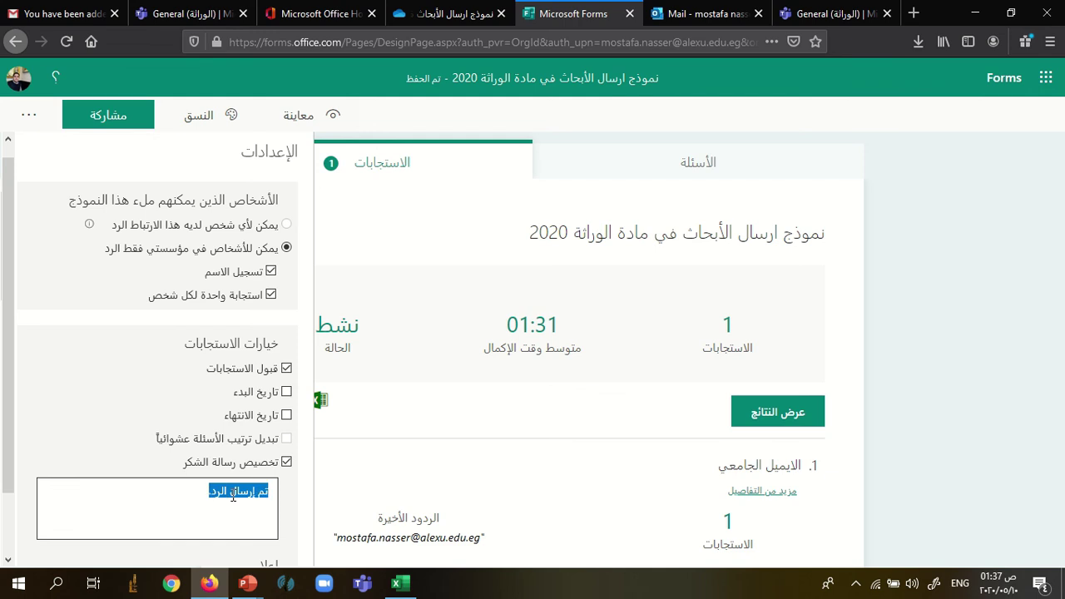
{"action": "type", "text": "أ"}
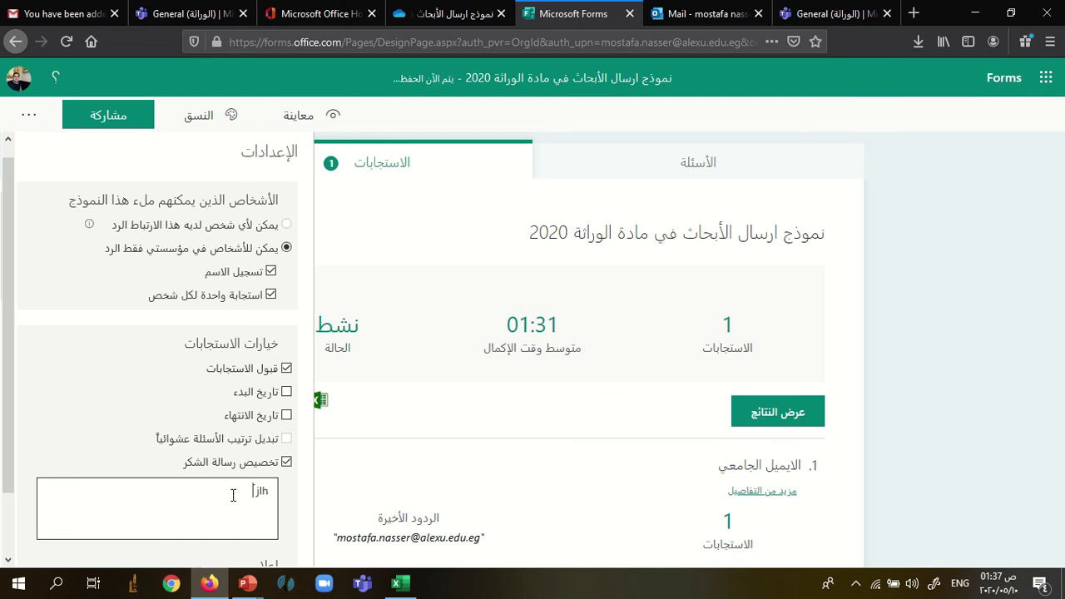
{"action": "key", "text": "BackSpace"}
{"action": "key", "text": "BackSpace"}
{"action": "key", "text": "BackSpace"}
{"action": "type", "text": "jlh vtu"}
{"action": "key", "text": "BackSpace"}
{"action": "key", "text": "BackSpace"}
{"action": "key", "text": "BackSpace"}
{"action": "key", "text": "BackSpace"}
{"action": "key", "text": "BackSpace"}
{"action": "key", "text": "BackSpace"}
{"action": "key", "text": "BackSpace"}
{"action": "type", "text": "تم رفع البحث على المنصة بنجاح"}
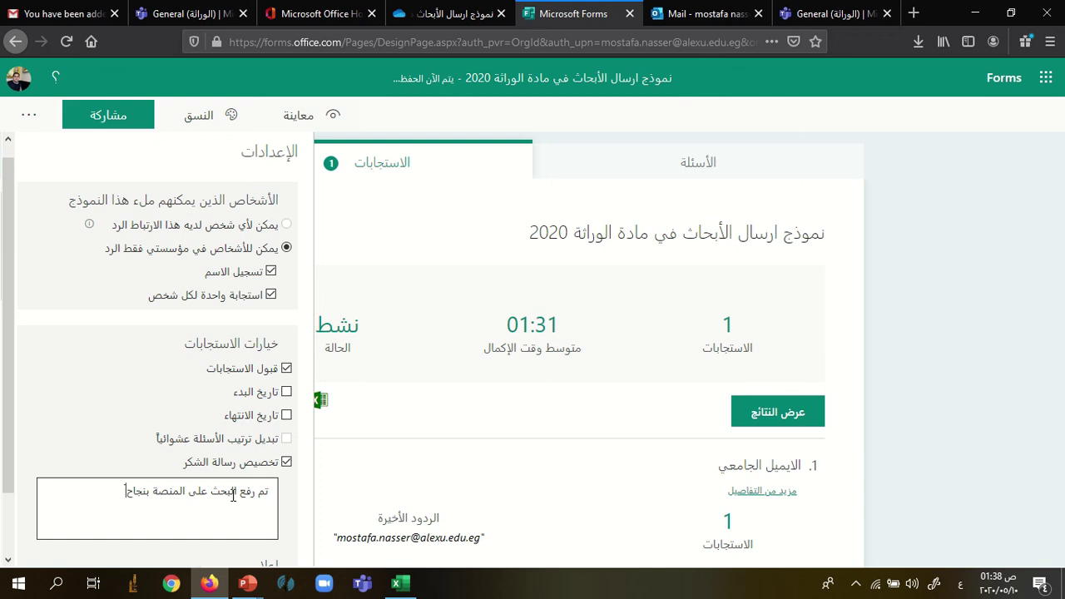
{"action": "scroll", "coordinate": [233, 494], "scroll_direction": "down", "scroll_amount": 2}
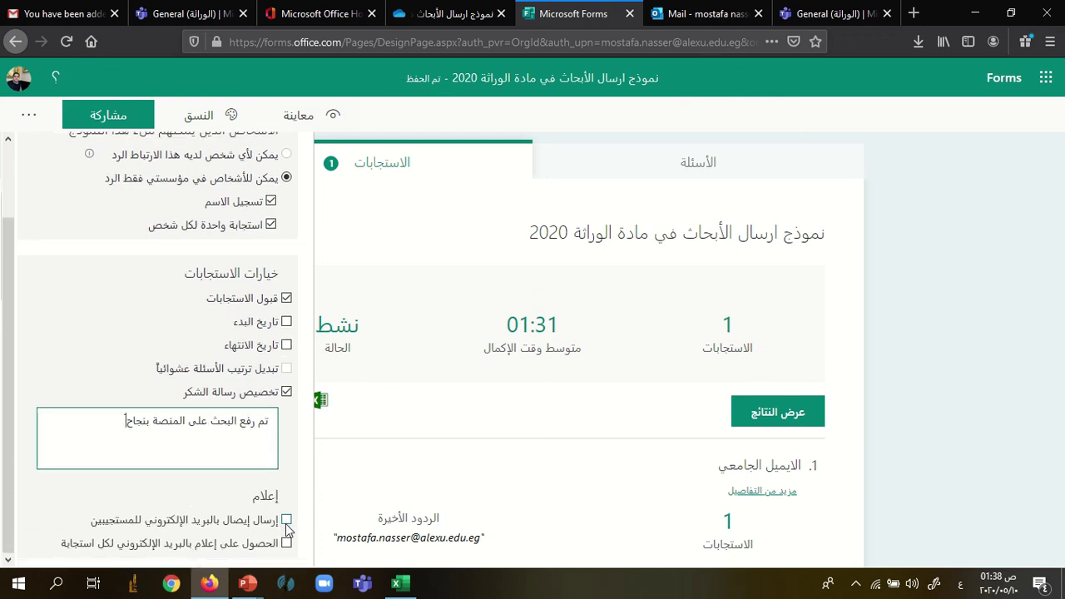
{"action": "left_click", "coordinate": [290, 527]}
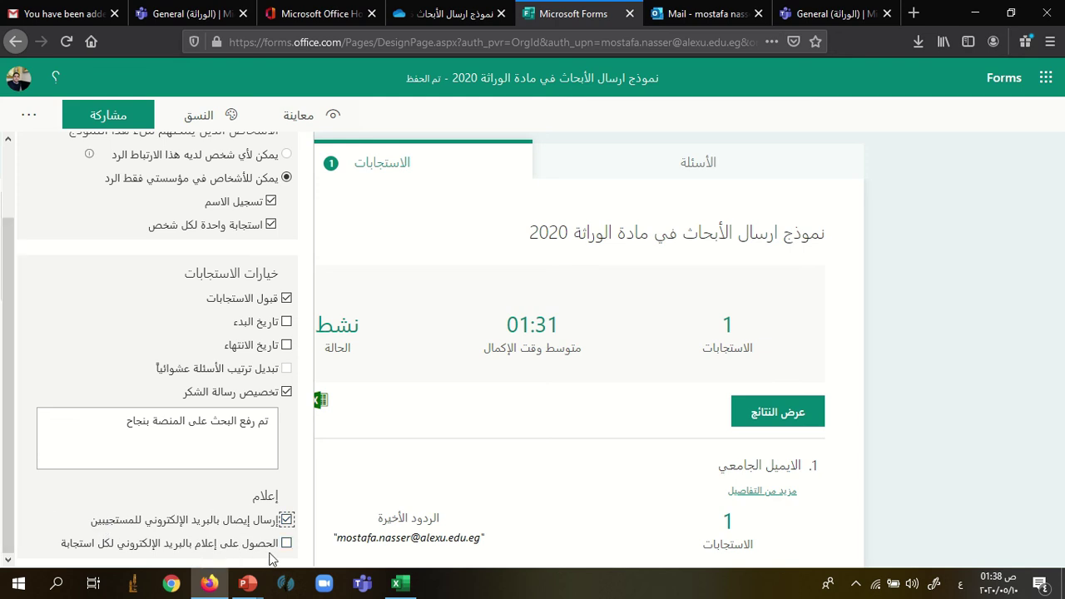
Step: Look through the form's suggested themes without applying one
{"action": "scroll", "coordinate": [231, 513], "scroll_direction": "up", "scroll_amount": 2}
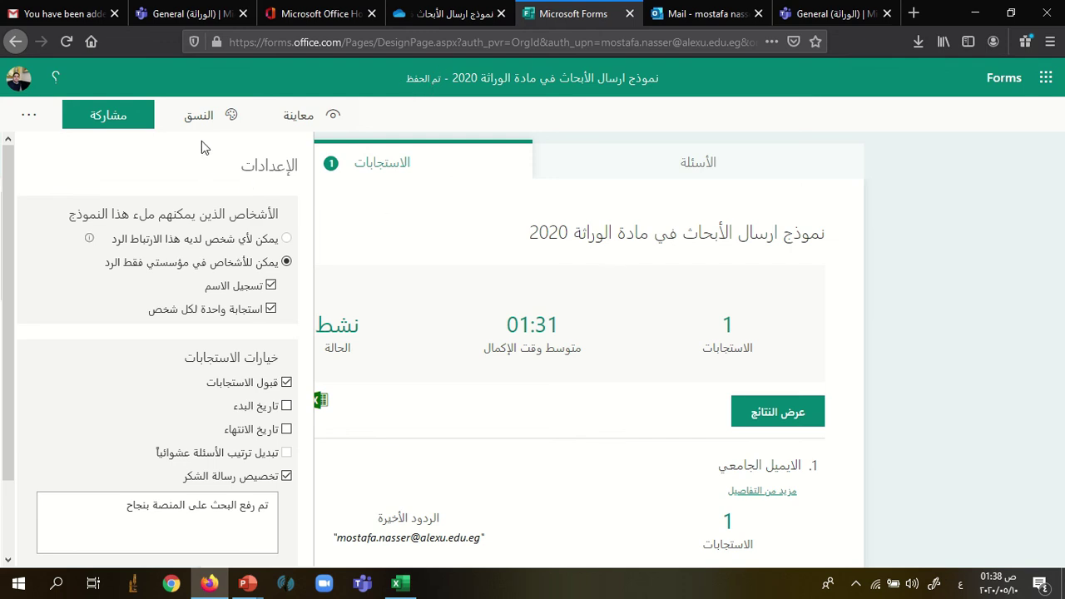
{"action": "left_click", "coordinate": [208, 116]}
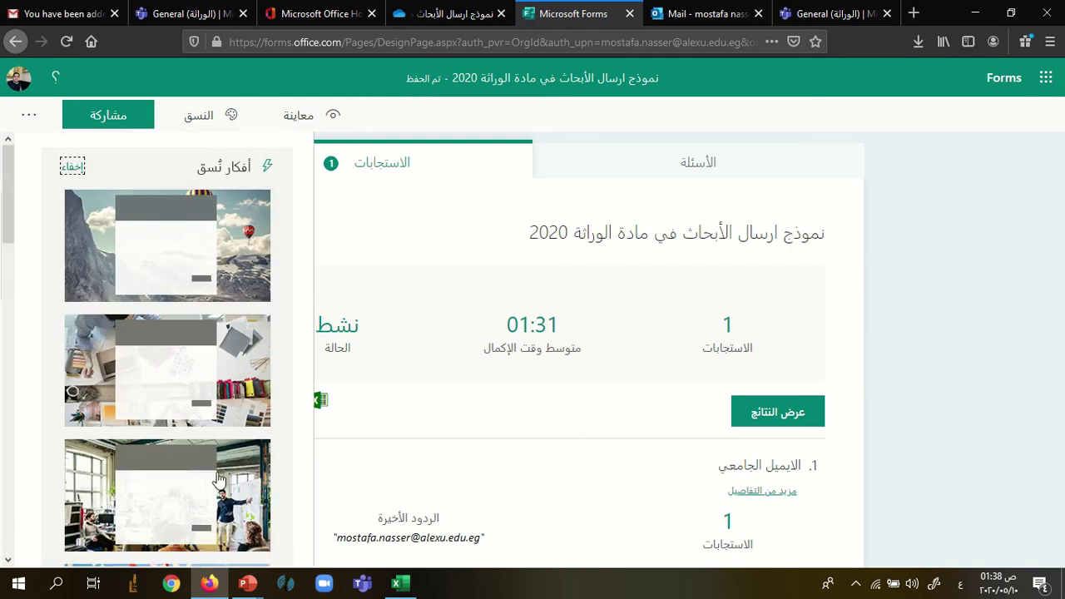
{"action": "scroll", "coordinate": [163, 431], "scroll_direction": "down", "scroll_amount": 5}
{"action": "scroll", "coordinate": [163, 431], "scroll_direction": "down", "scroll_amount": 3}
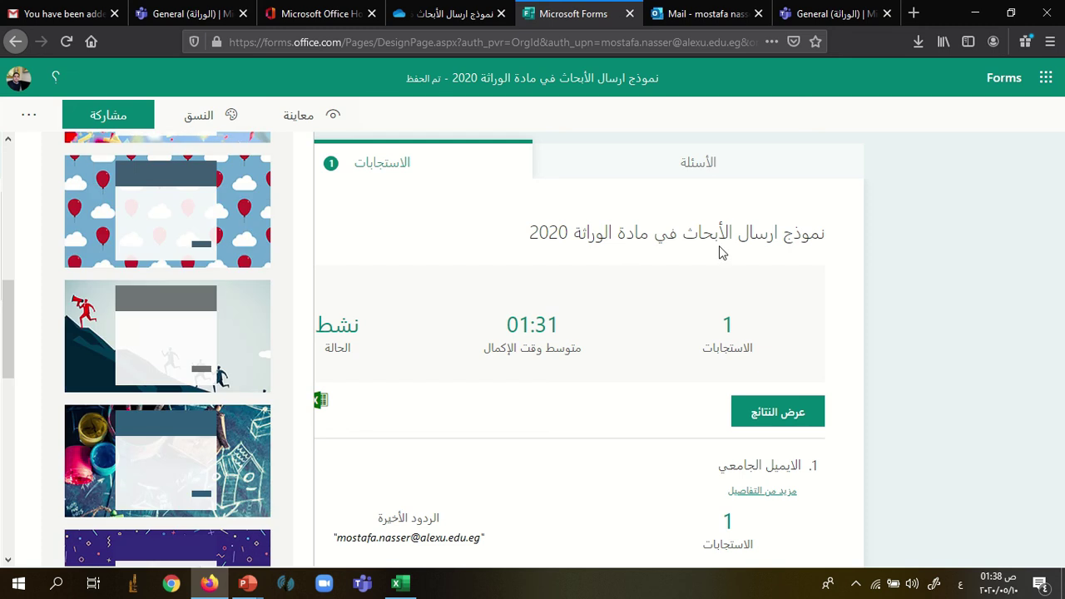
{"action": "left_click", "coordinate": [865, 221]}
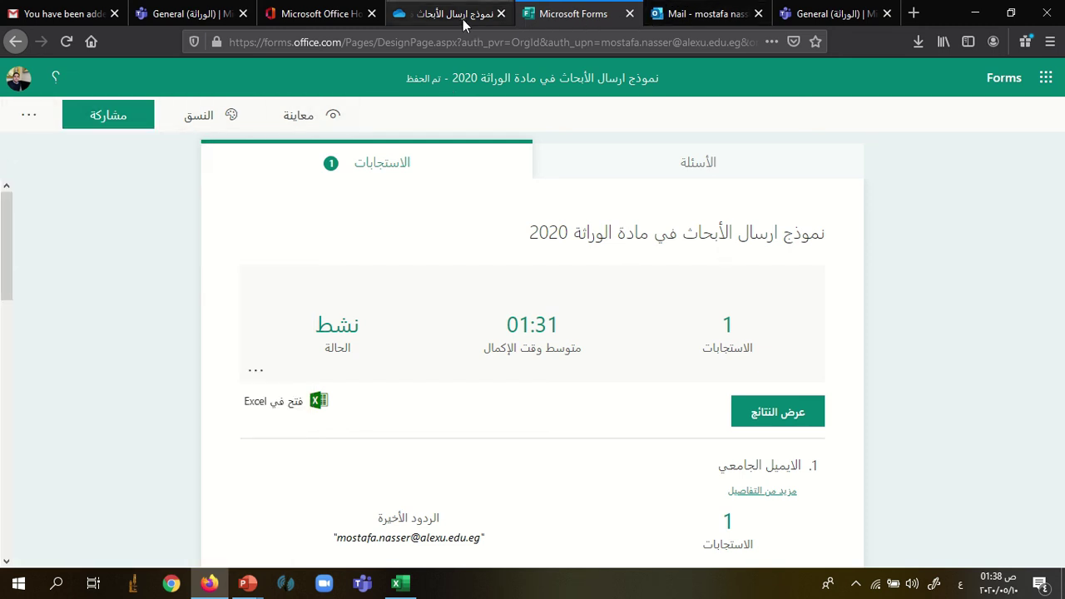
Step: Switch to Microsoft Teams and create a quiz assignment in the General channel from the form "نموذج ارسال الأبحاث في مادة الوراثة 2020"
{"action": "left_click", "coordinate": [826, 17]}
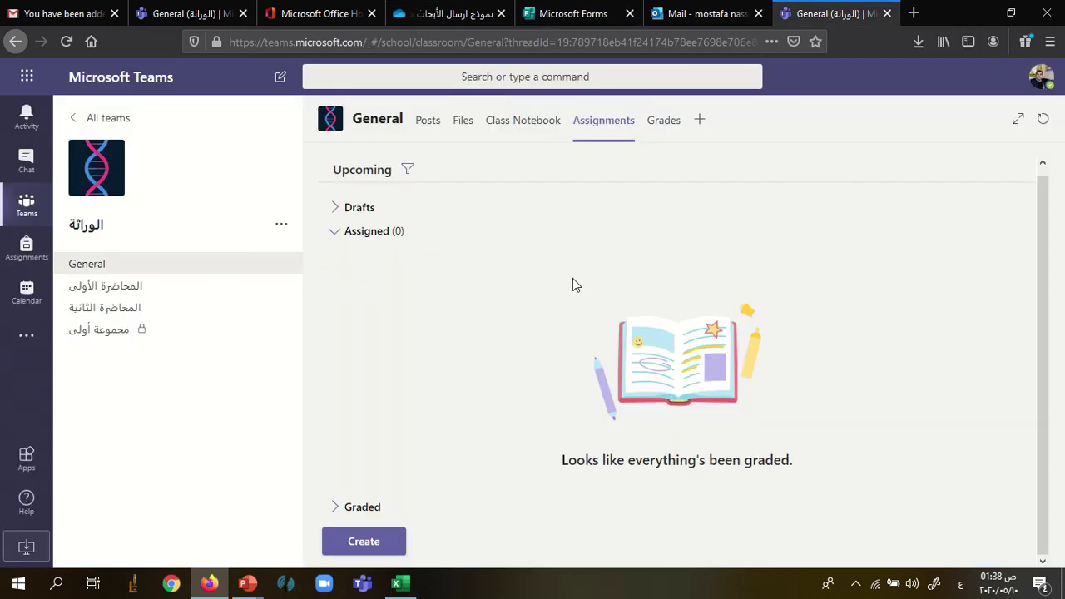
{"action": "left_click", "coordinate": [360, 545]}
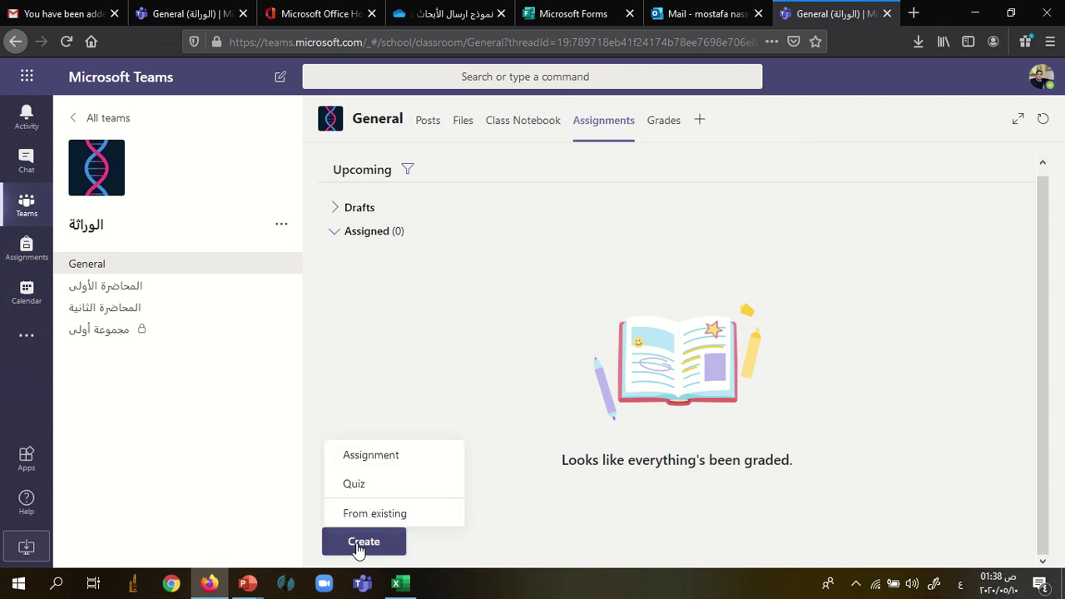
{"action": "left_click", "coordinate": [366, 490]}
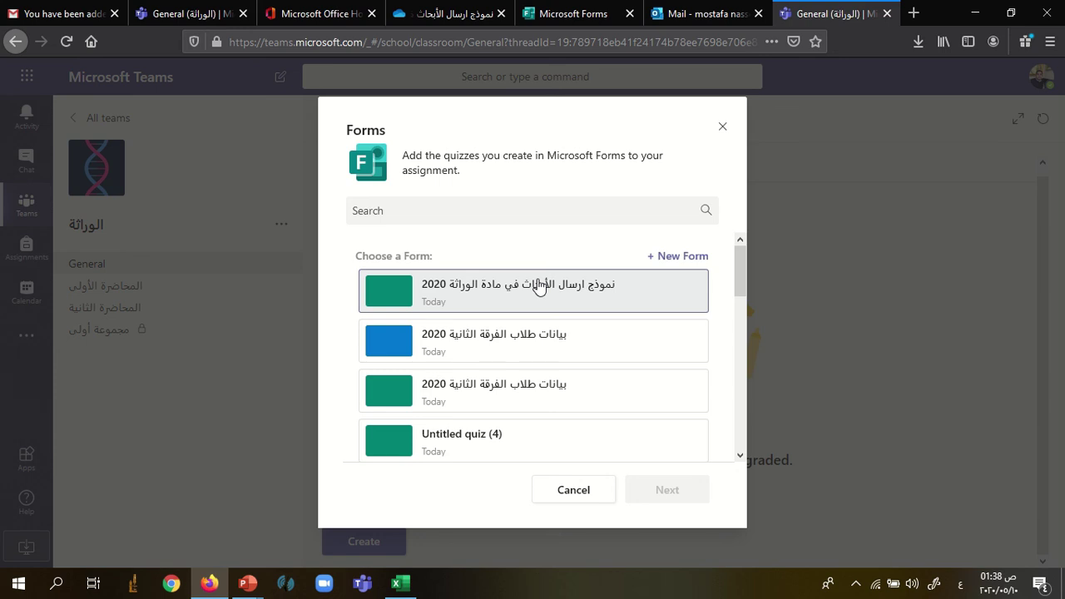
{"action": "left_click", "coordinate": [551, 305]}
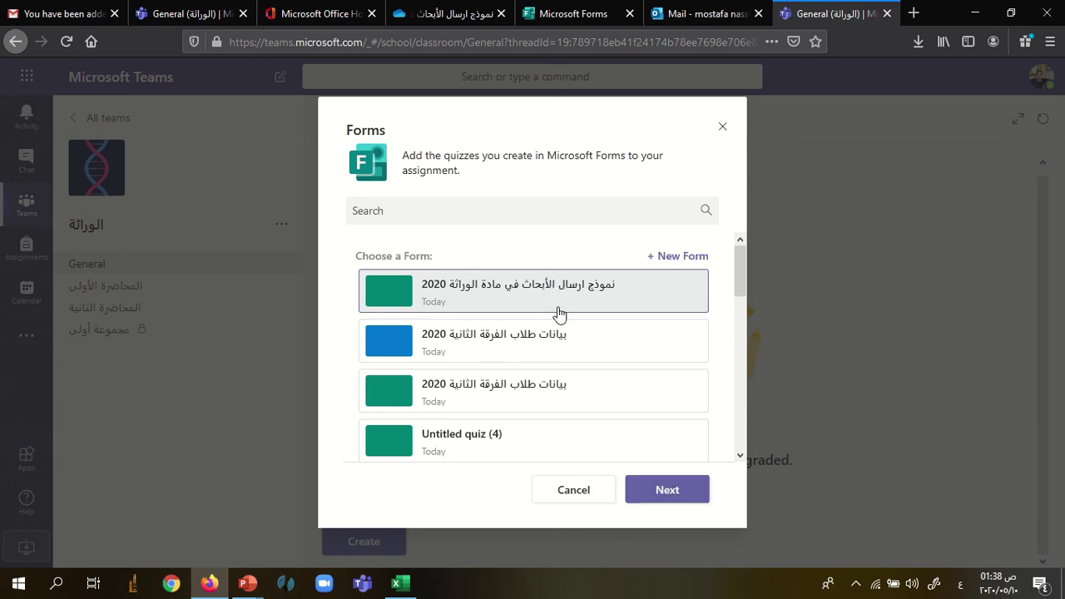
{"action": "left_click", "coordinate": [679, 493]}
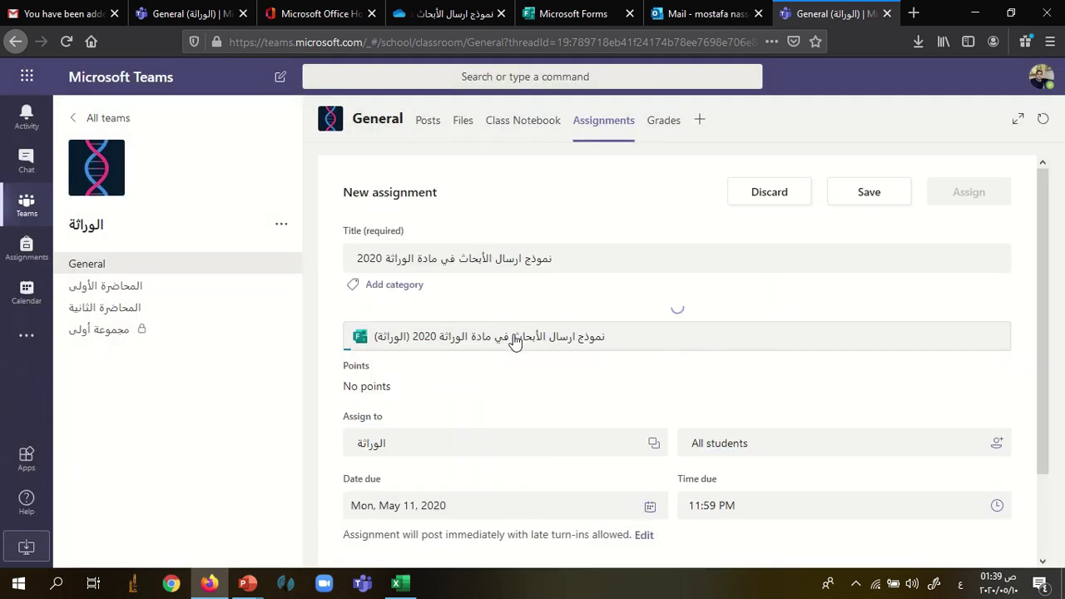
Step: Confirm the assignment timeline with immediate posting and a due date of May 11, 2020 at 11:59 PM, and assign it to all students
{"action": "scroll", "coordinate": [491, 349], "scroll_direction": "down", "scroll_amount": 3}
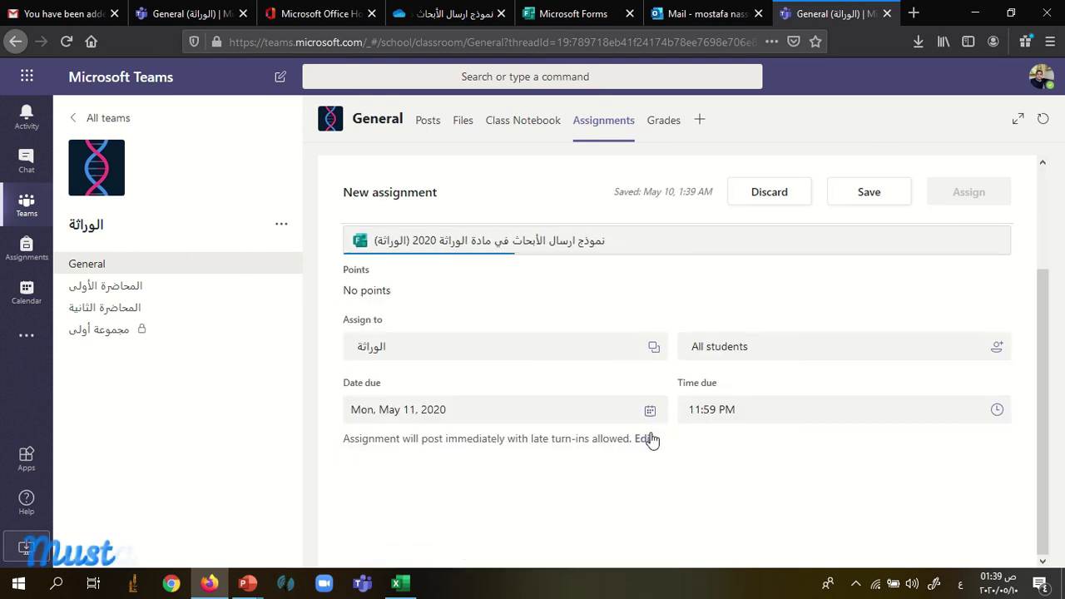
{"action": "left_click", "coordinate": [647, 440]}
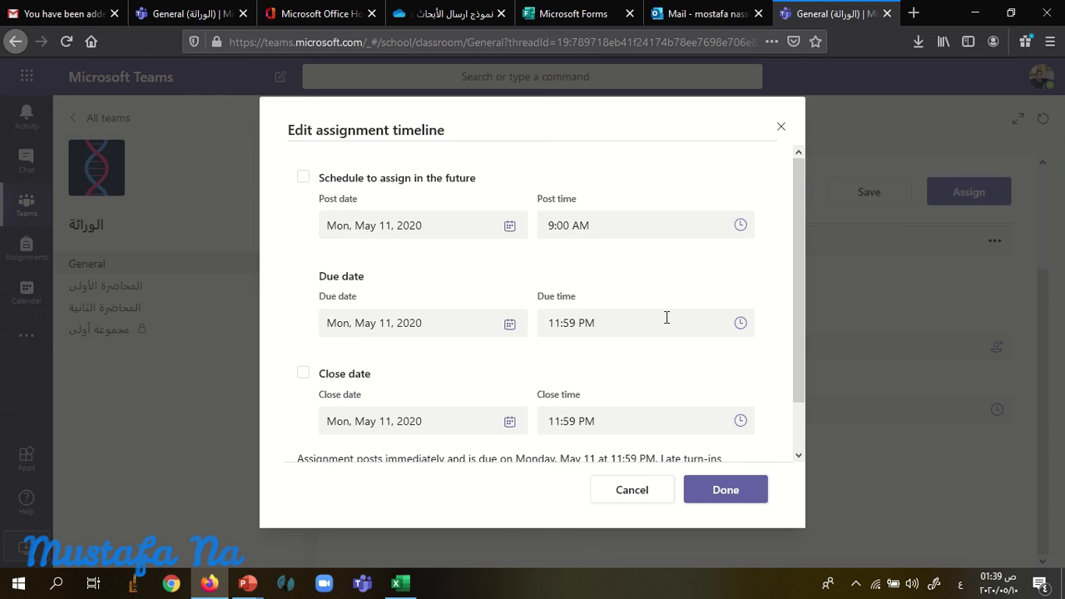
{"action": "scroll", "coordinate": [637, 416], "scroll_direction": "down", "scroll_amount": 1}
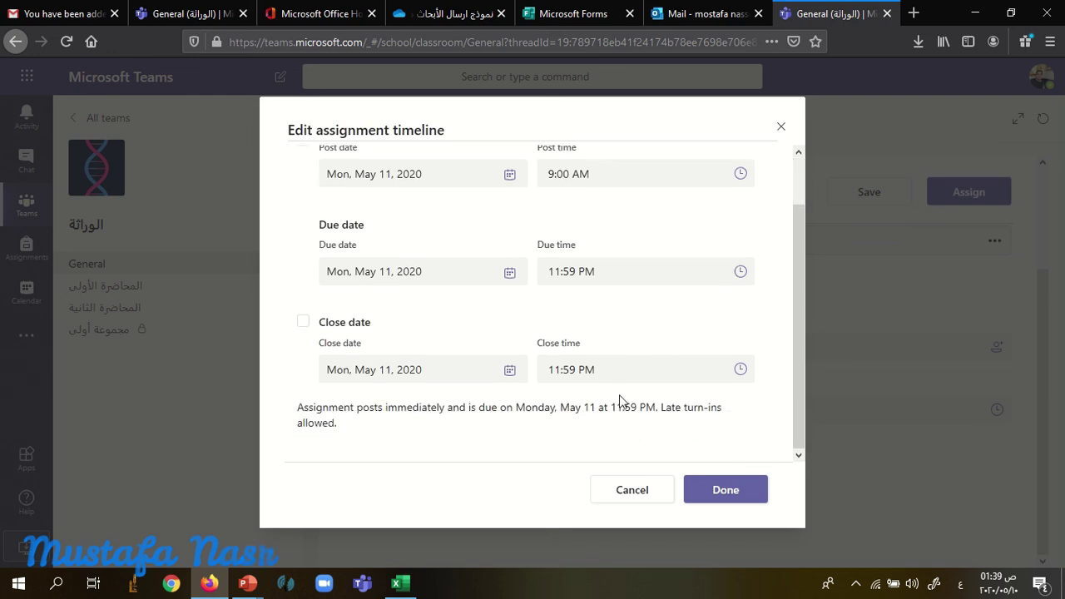
{"action": "scroll", "coordinate": [499, 333], "scroll_direction": "up", "scroll_amount": 1}
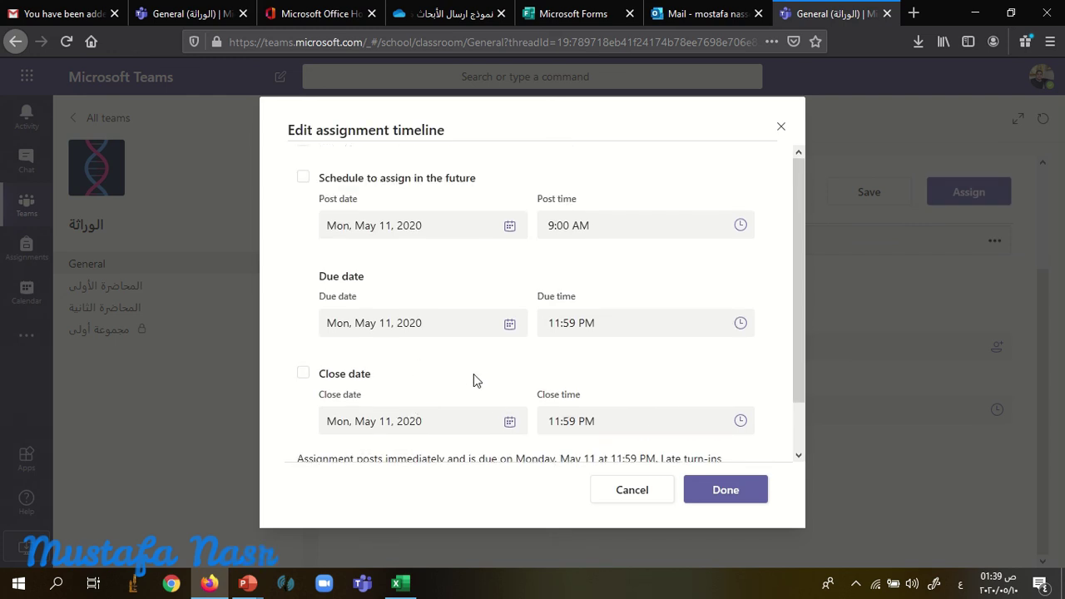
{"action": "scroll", "coordinate": [666, 267], "scroll_direction": "down", "scroll_amount": 1}
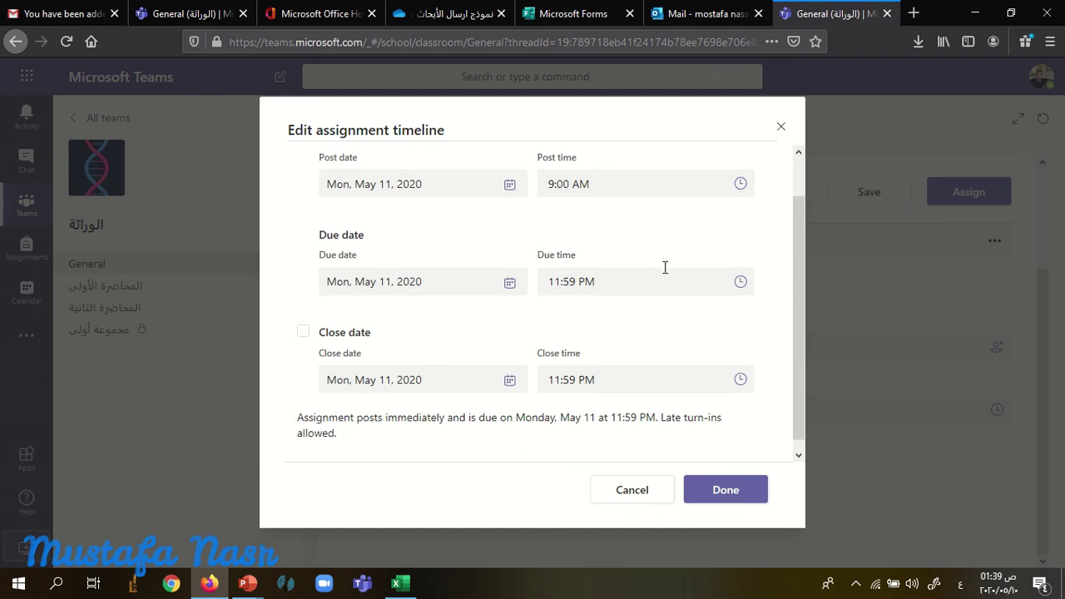
{"action": "left_click", "coordinate": [717, 497]}
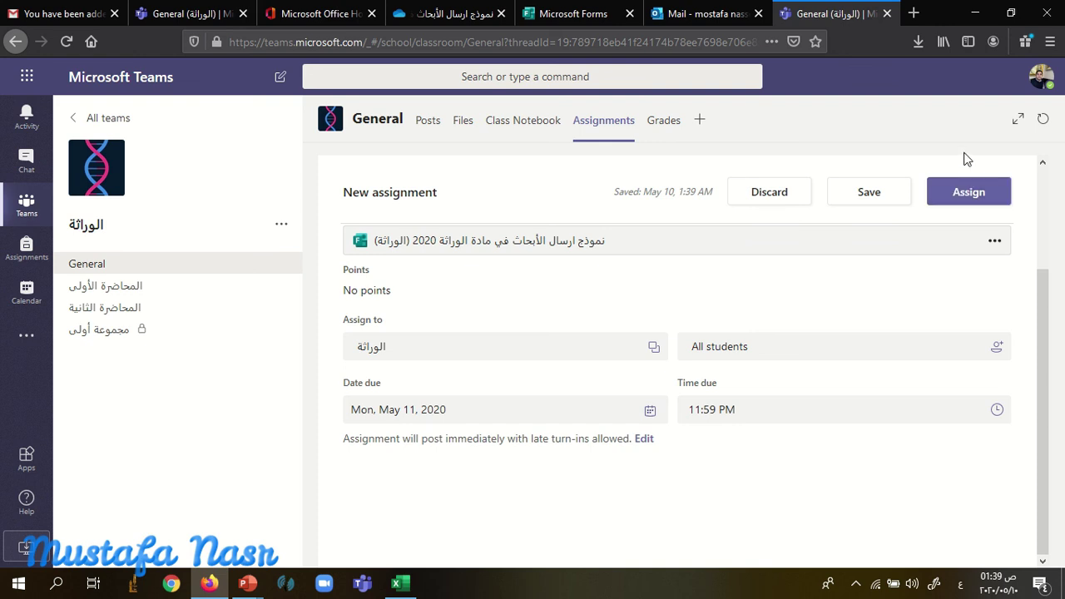
{"action": "left_click", "coordinate": [998, 203]}
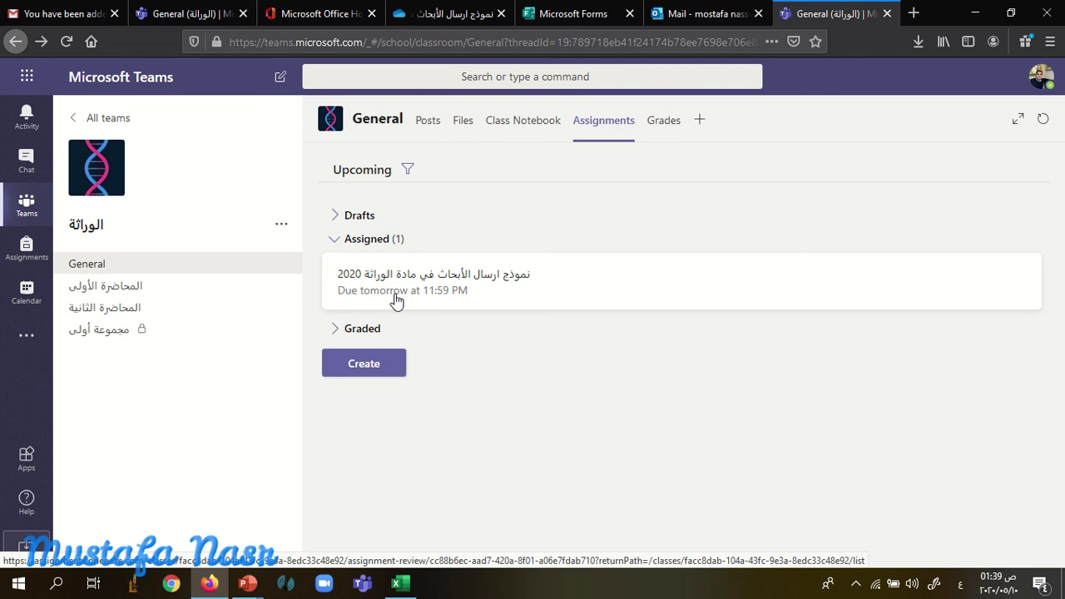
Step: Check the assignment's announcement in the General channel's posts and view the assignment from there
{"action": "left_click", "coordinate": [429, 121]}
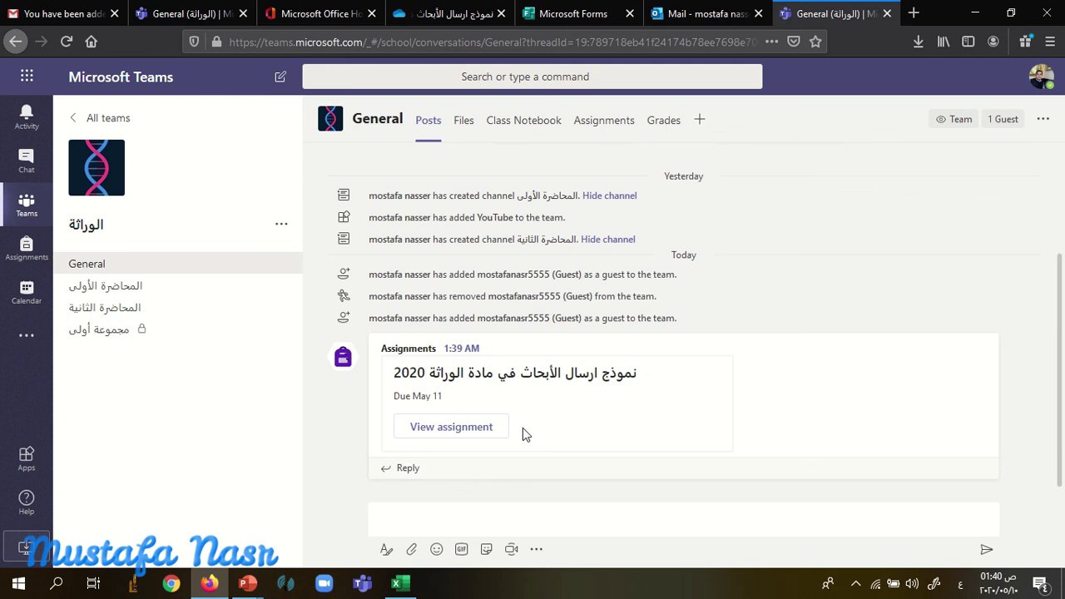
{"action": "left_click", "coordinate": [491, 432]}
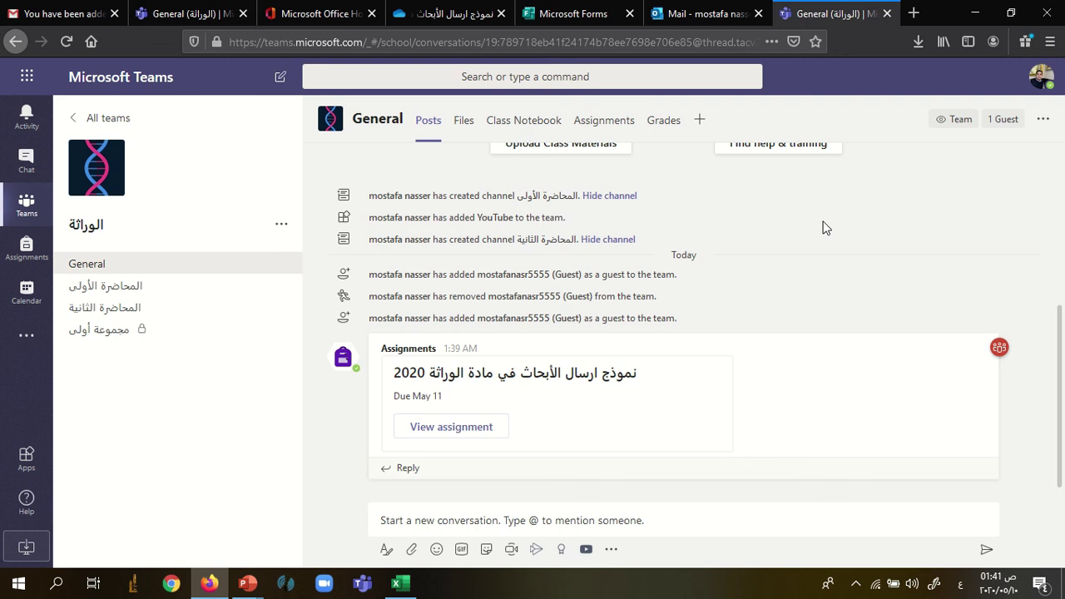
{"action": "mouse_move", "coordinate": [470, 4]}
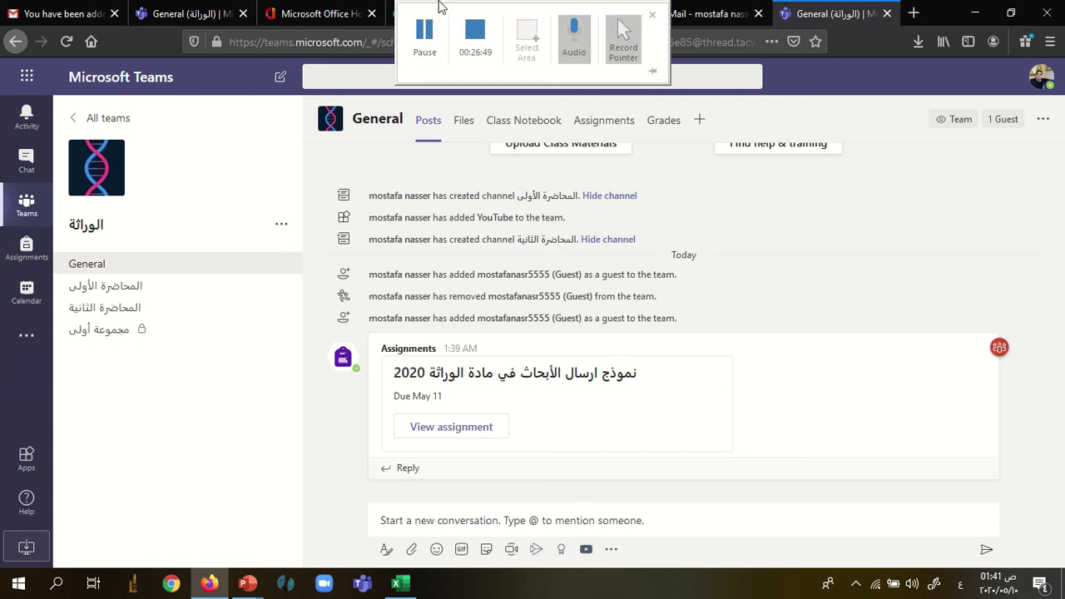